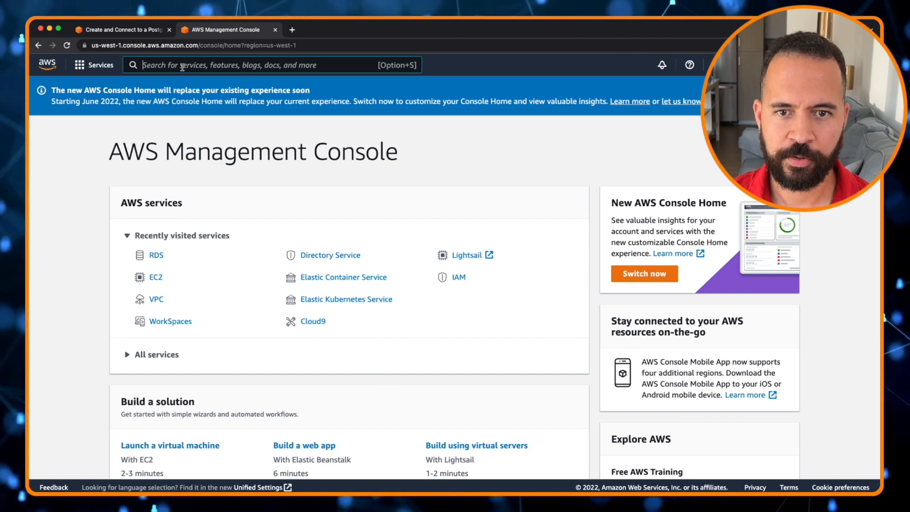
Step: Find the RDS service and start creating a new database
type("rd")
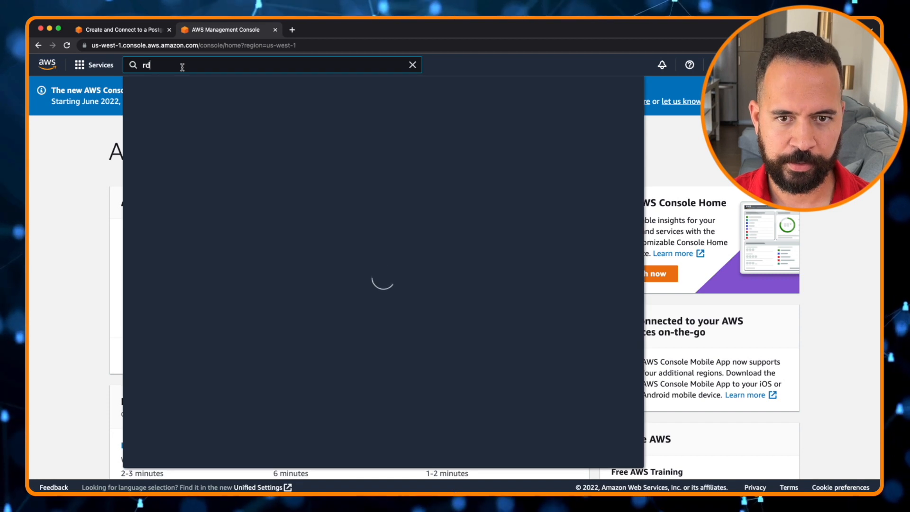
type("s")
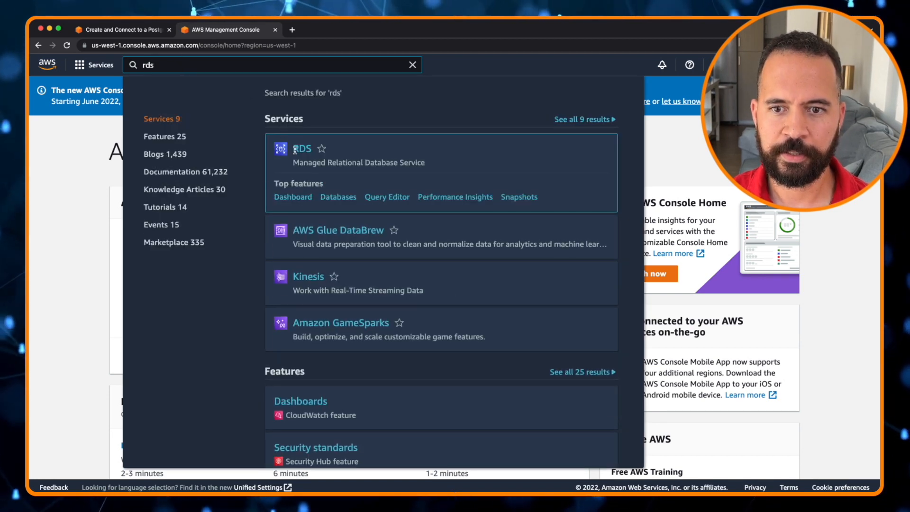
left_click(302, 151)
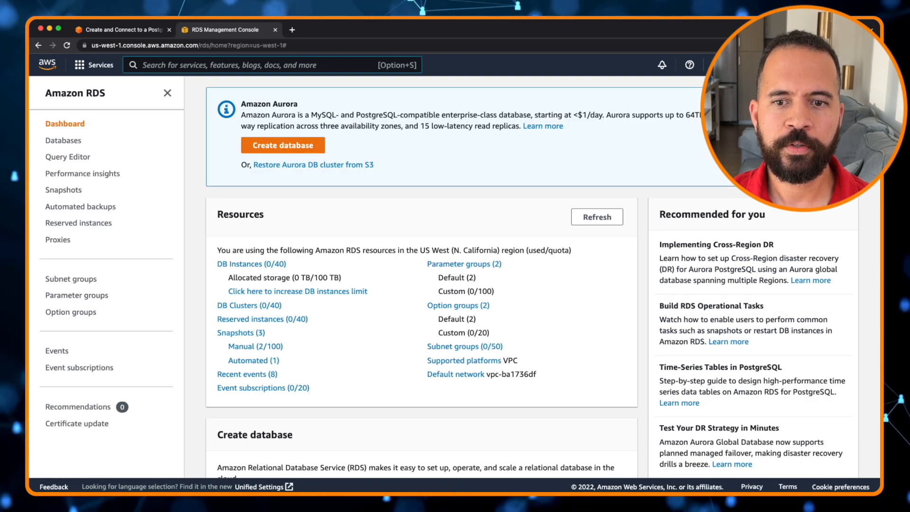
left_click(264, 145)
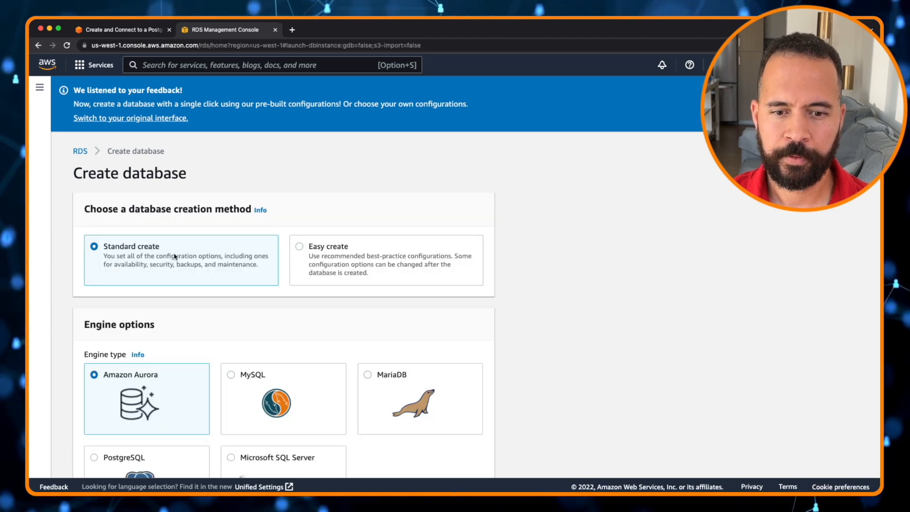
Step: Choose PostgreSQL as the engine type and Free tier as the template for the new database
scroll(176, 256, "down", 5)
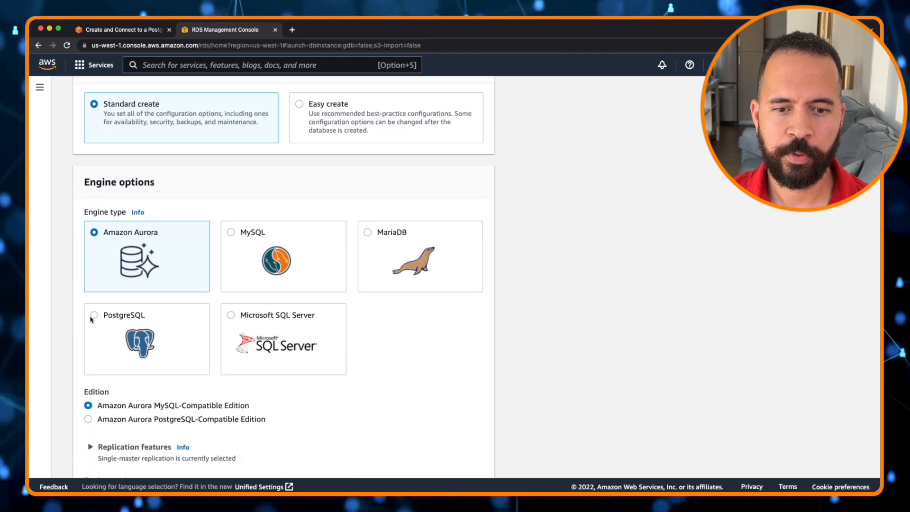
left_click(94, 315)
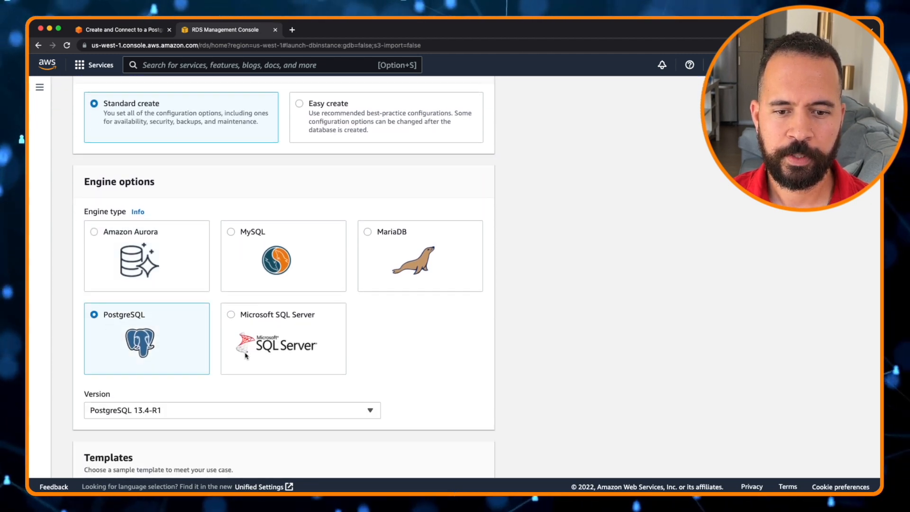
scroll(201, 351, "down", 3)
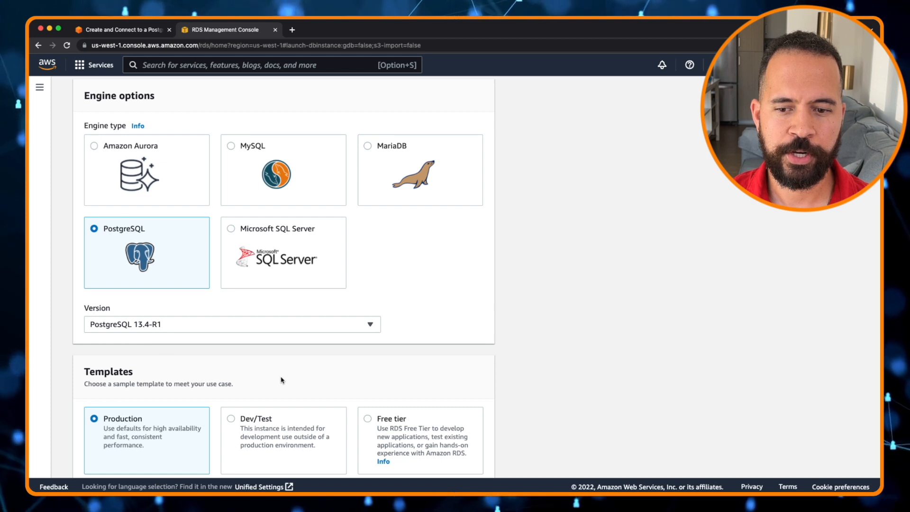
scroll(281, 380, "down", 4)
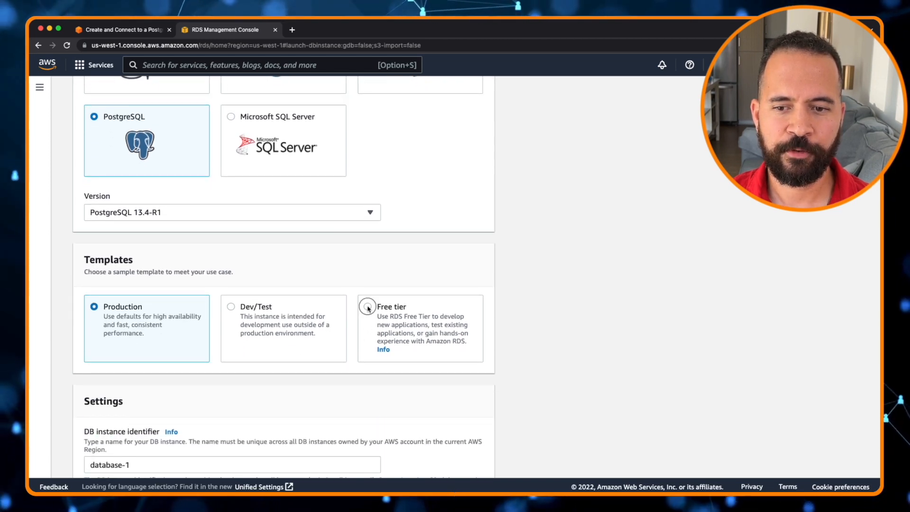
left_click(368, 308)
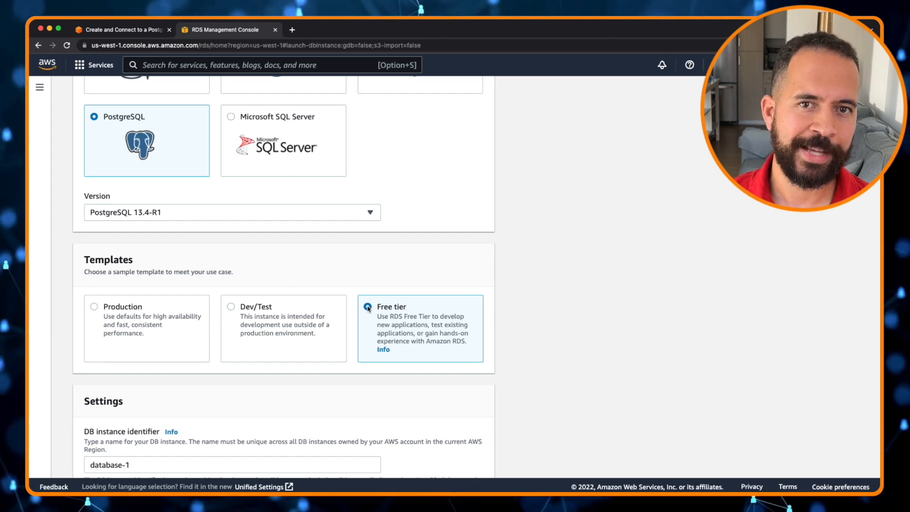
Step: Set the DB instance identifier to ThoughtfulTechyCloudDB
scroll(368, 308, "down", 5)
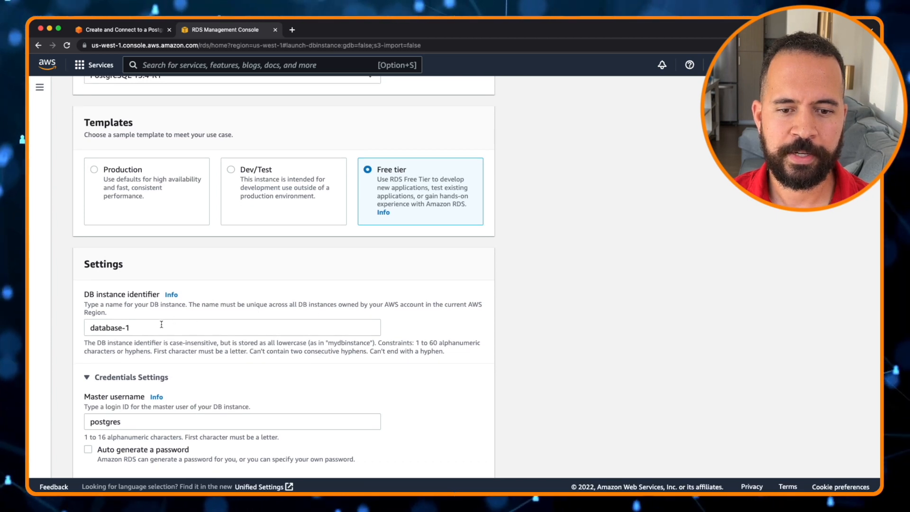
scroll(161, 324, "down", 1)
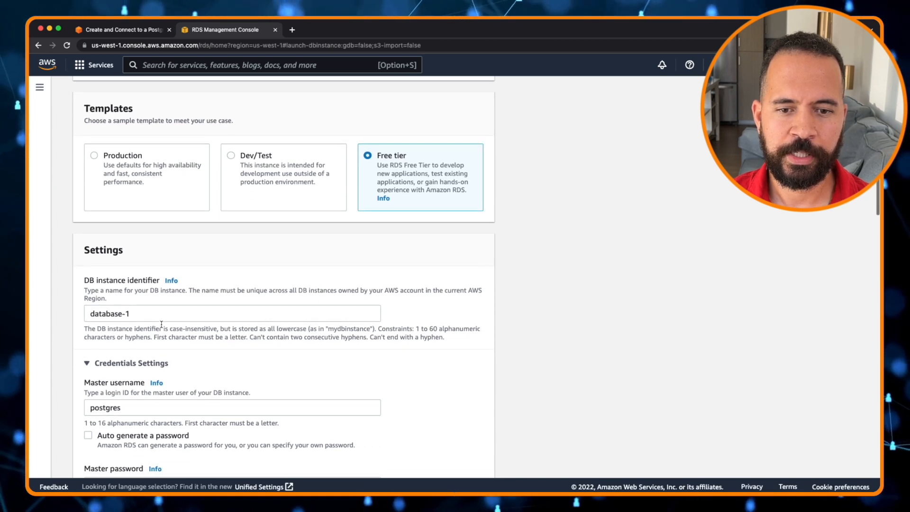
left_click(137, 302)
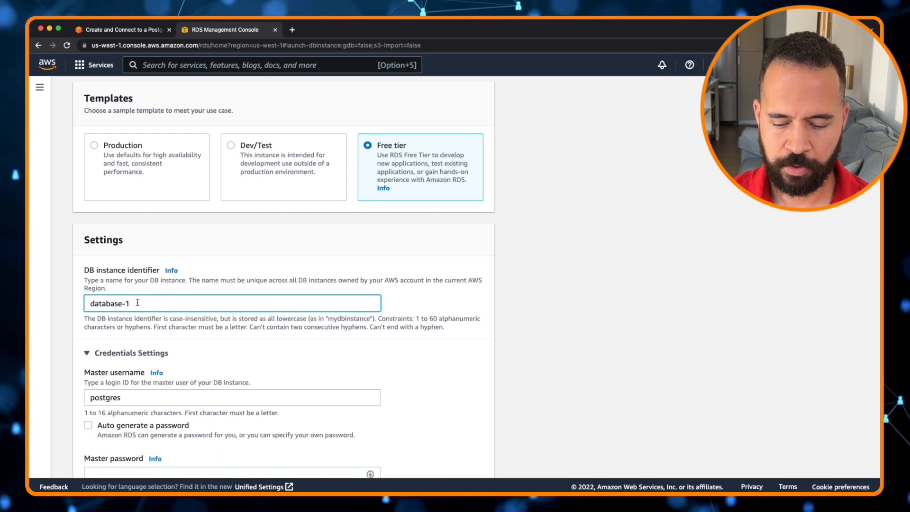
key("BackSpace")
key("BackSpace")
key("BackSpace")
key("BackSpace")
key("BackSpace")
key("BackSpace")
key("BackSpace")
key("BackSpace")
key("BackSpace")
key("BackSpace")
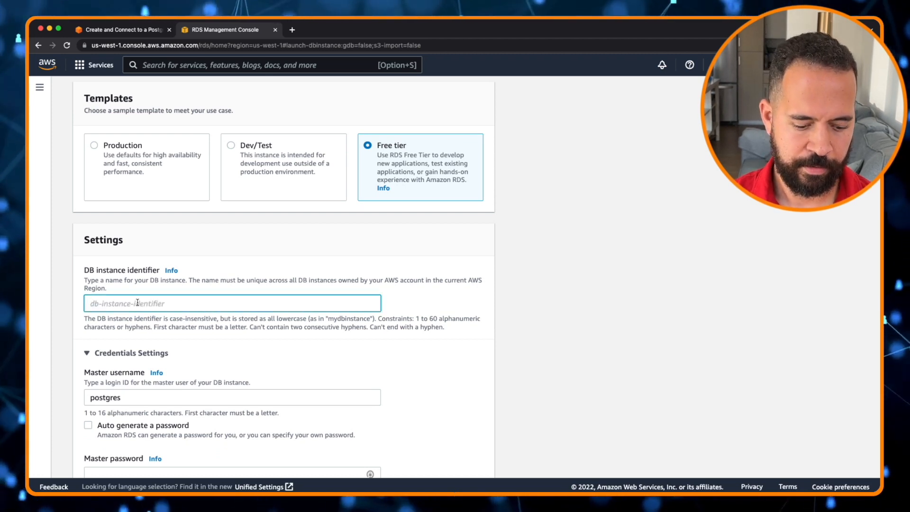
type("Thought")
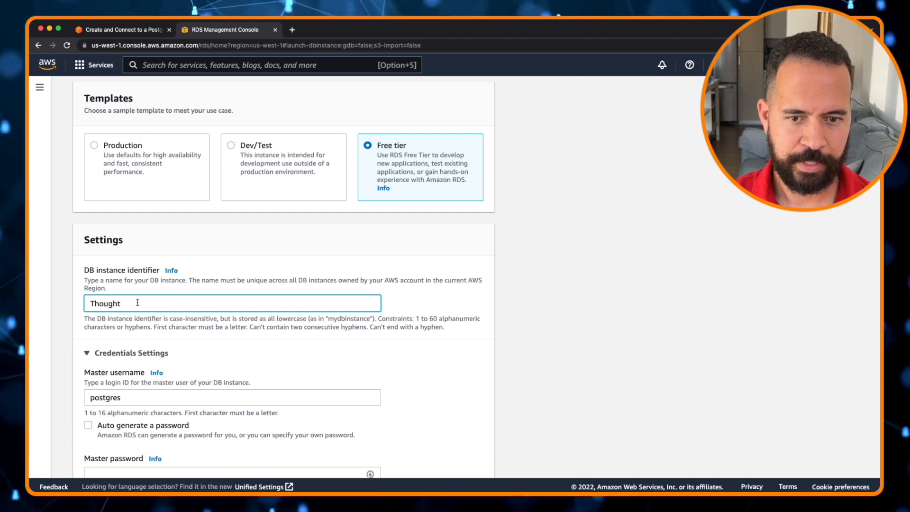
type("tech")
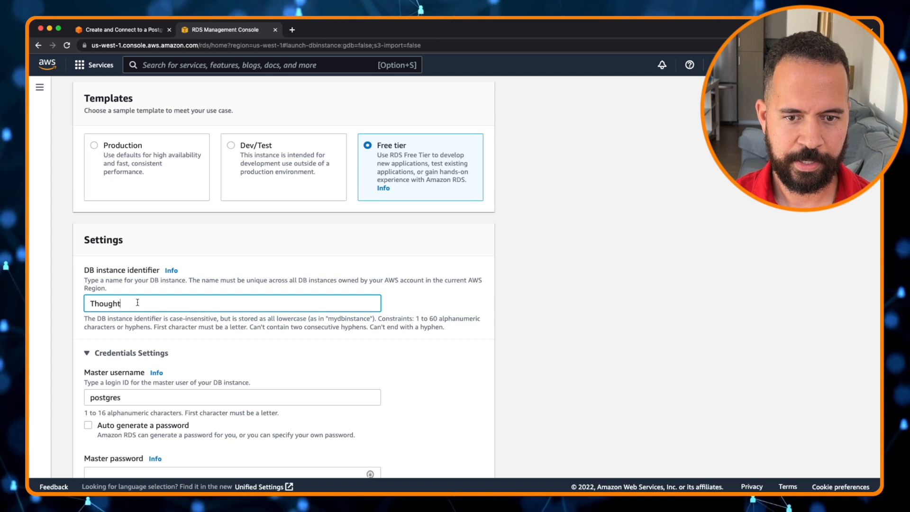
type("fulTechy")
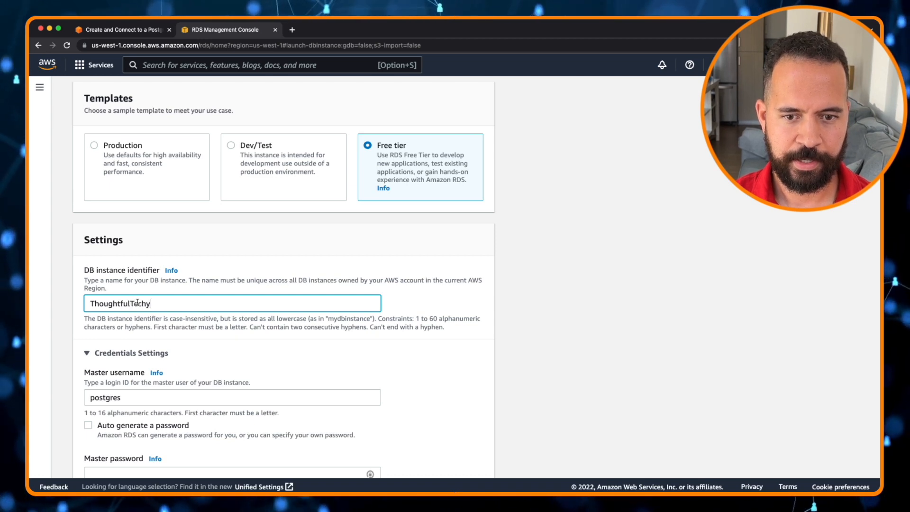
type("Cloud")
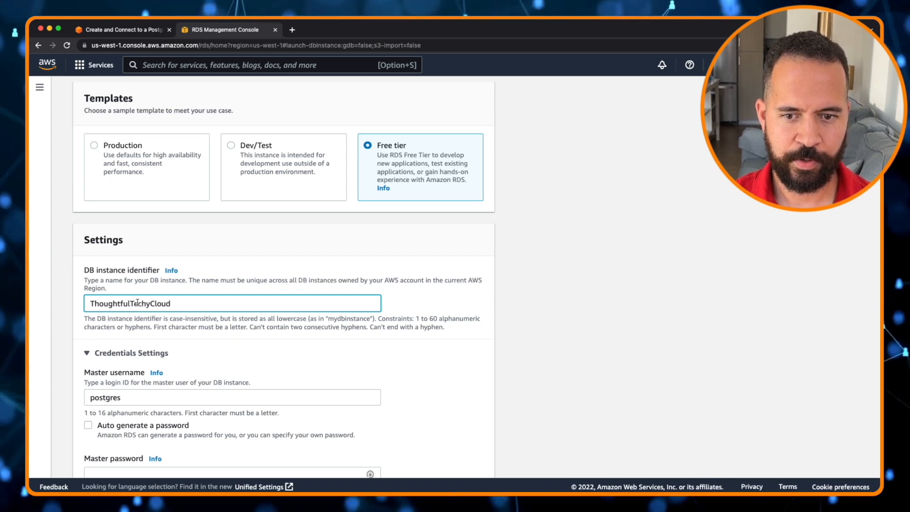
type("DB")
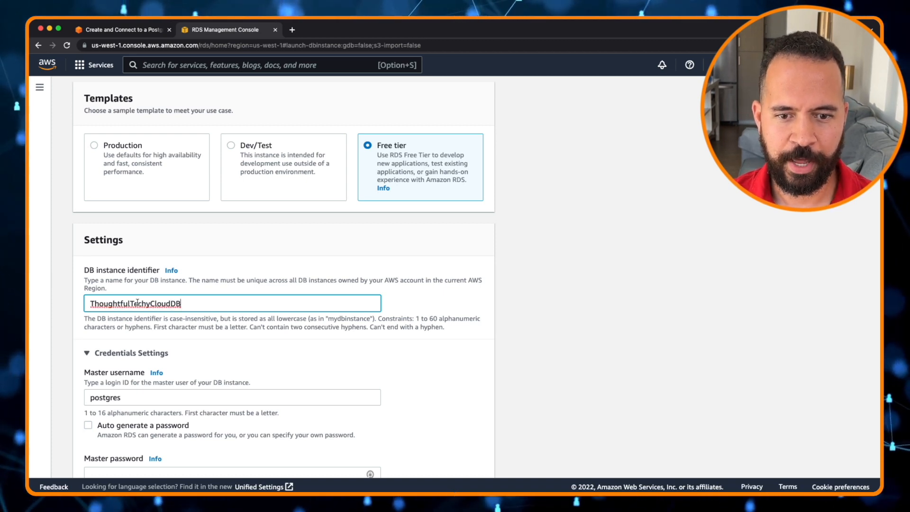
Step: Set the master username in the credentials settings to masterUsername
scroll(152, 342, "down", 3)
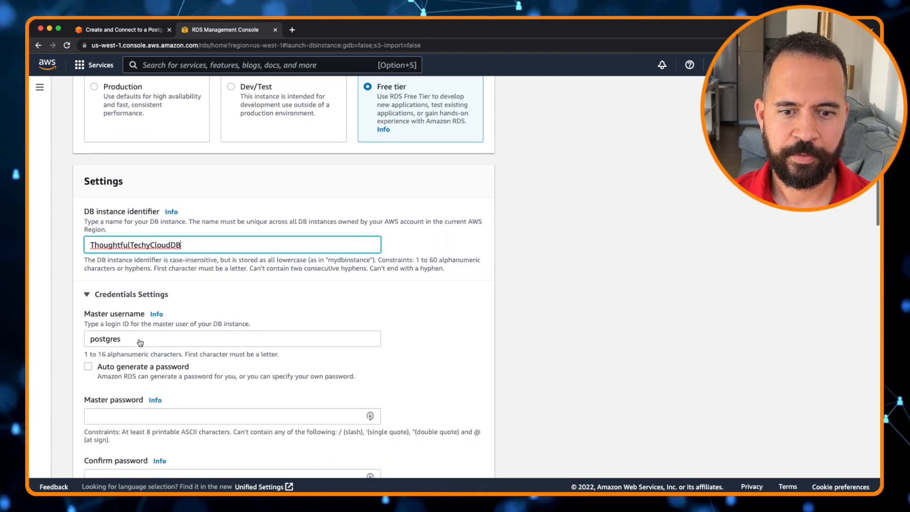
double_click(129, 339)
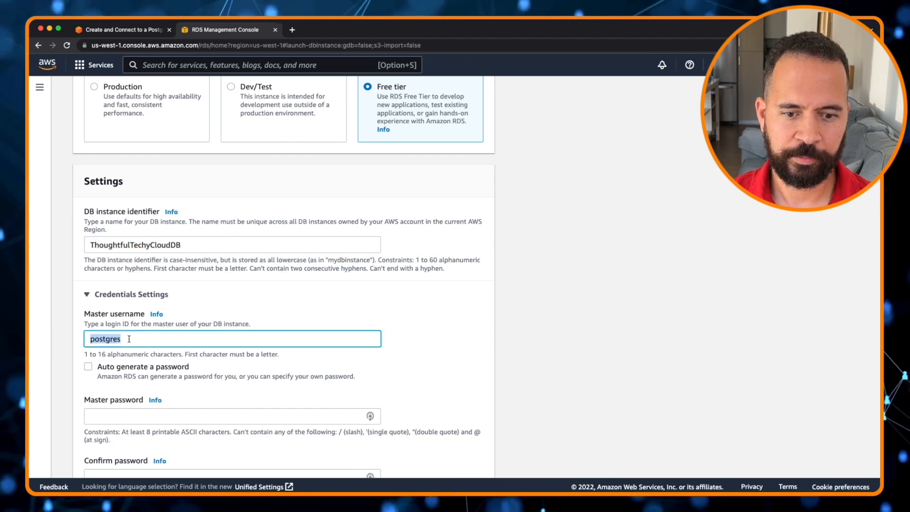
type("master")
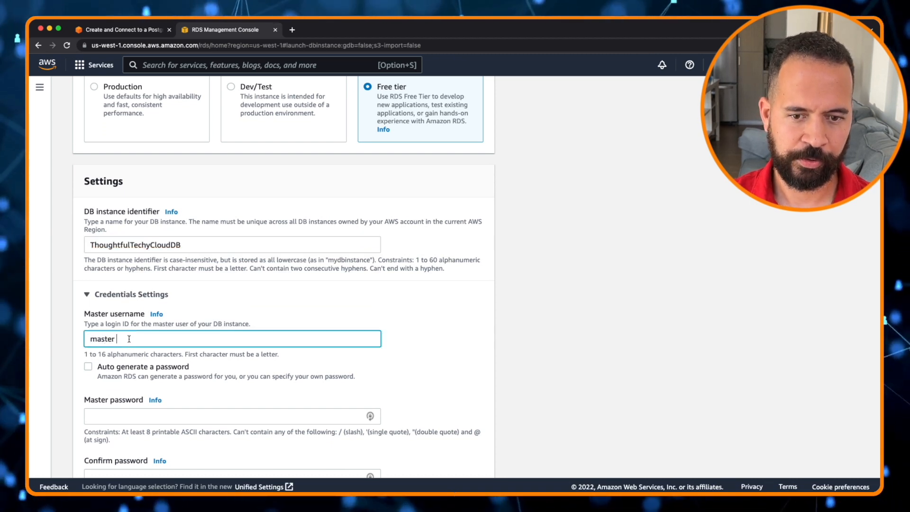
type("Username")
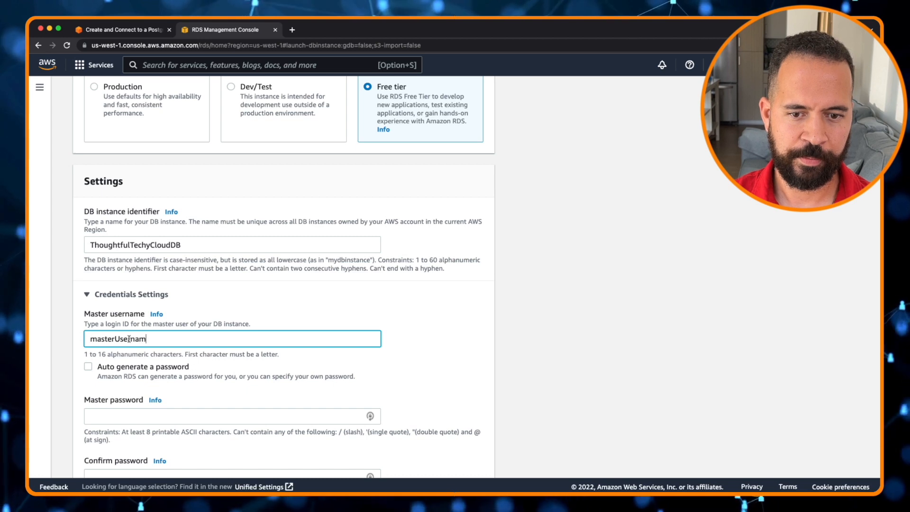
Step: Enter the master password for the database in the credentials settings
left_click(98, 417)
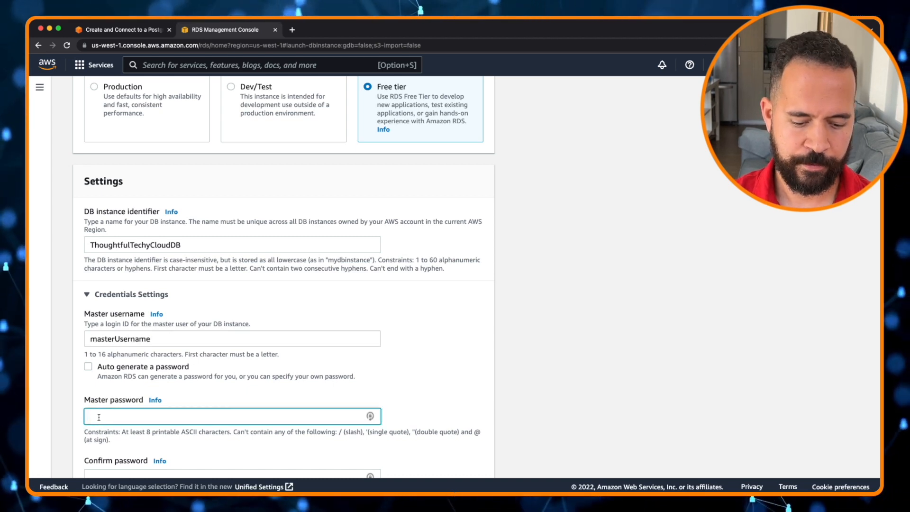
type("••••••••")
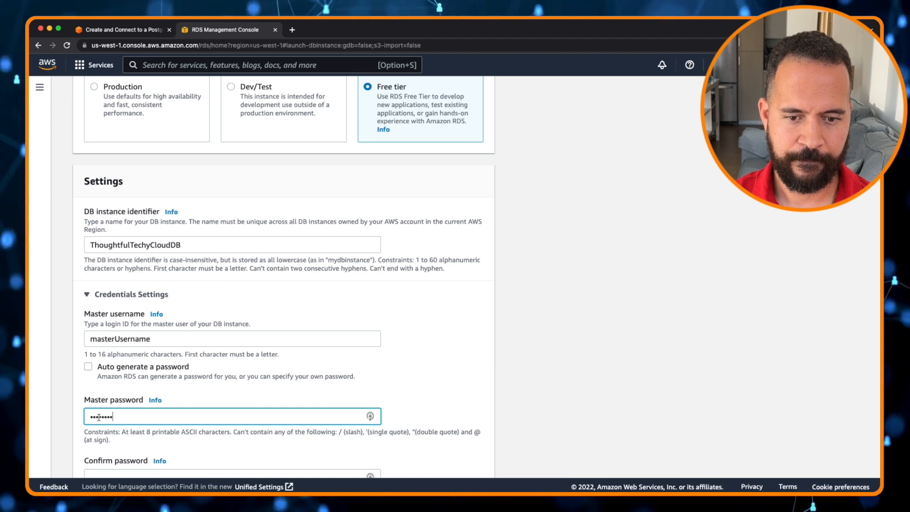
type("•••")
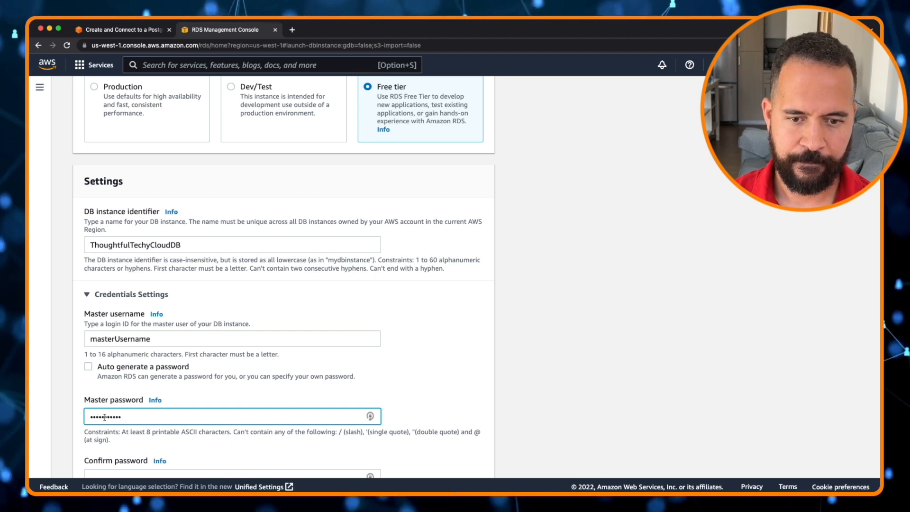
Step: Repeat the master password in the Confirm password field, clearing and re-entering any mistyped attempt
scroll(114, 417, "down", 2)
left_click(140, 421)
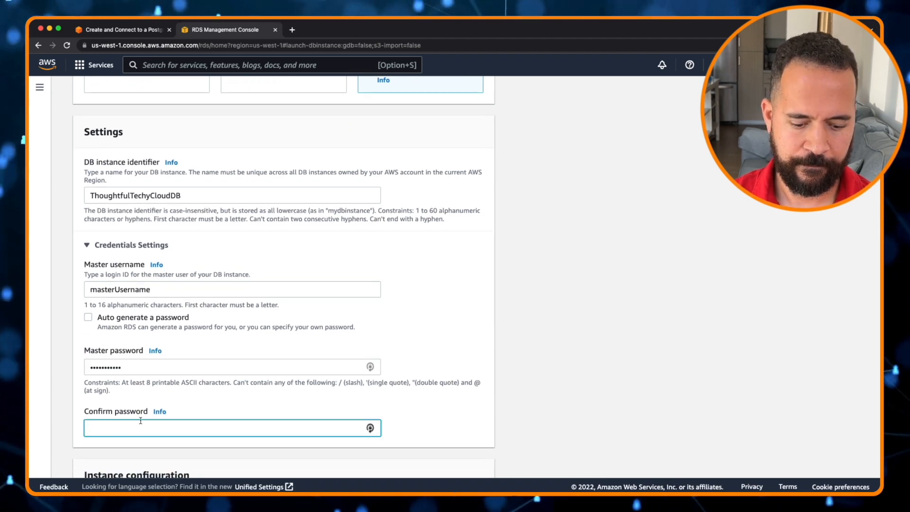
type("•")
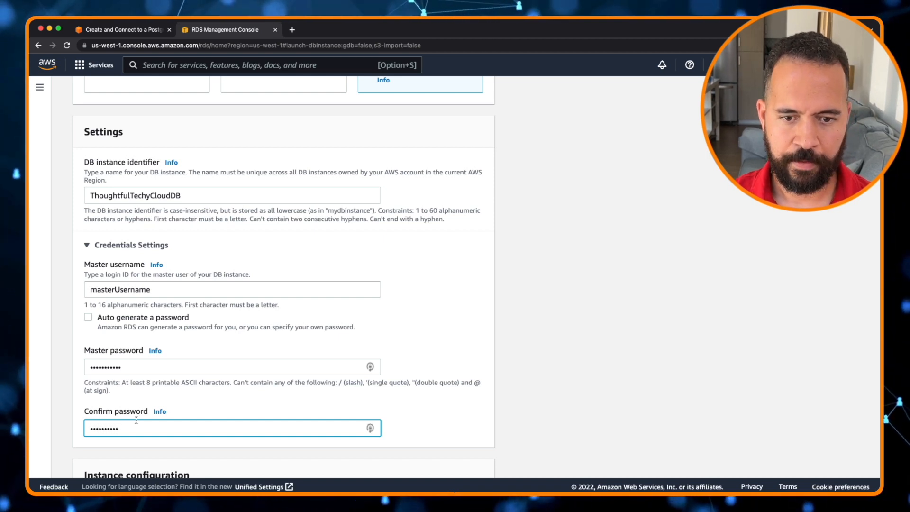
type("••••••••")
key("BackSpace")
key("BackSpace")
key("BackSpace")
key("BackSpace")
key("BackSpace")
key("BackSpace")
key("BackSpace")
key("BackSpace")
key("BackSpace")
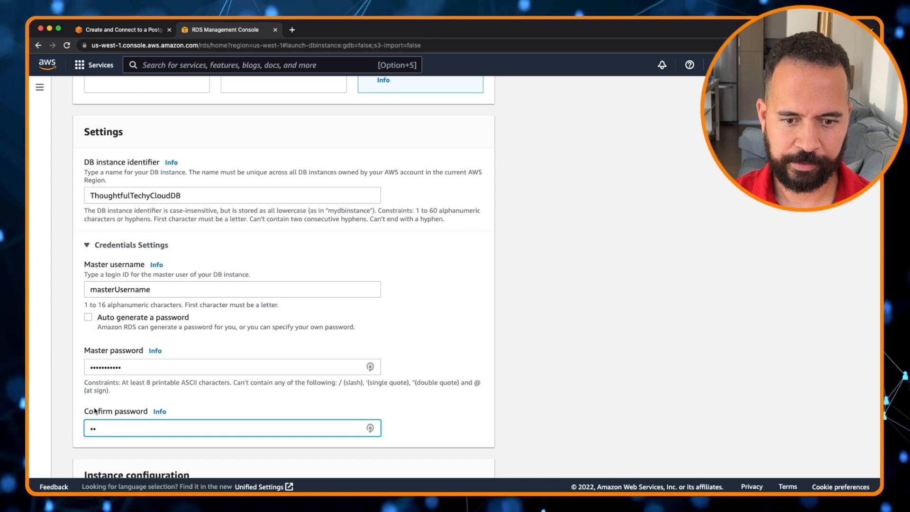
type("•••••••")
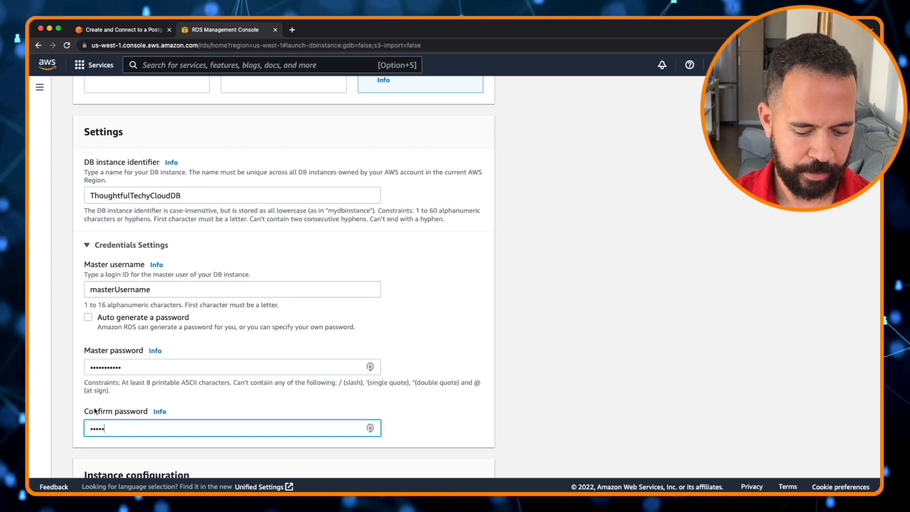
type("•")
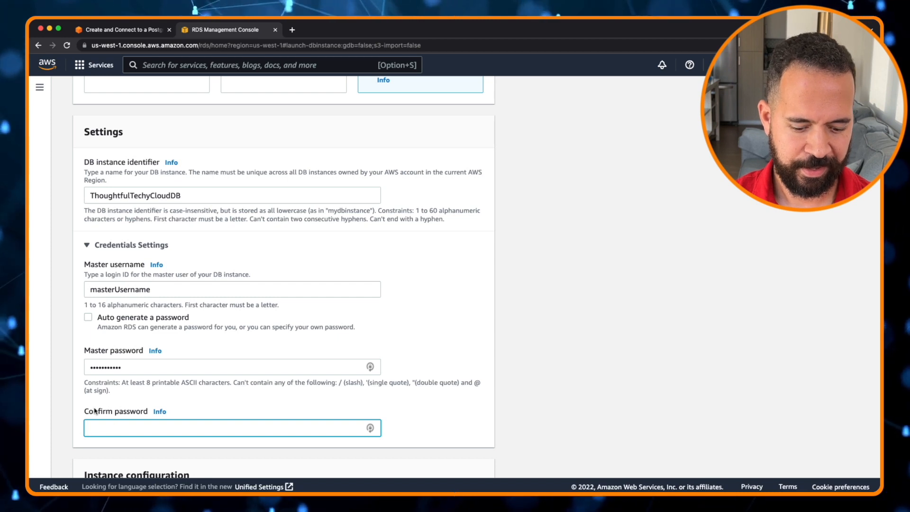
type("••••")
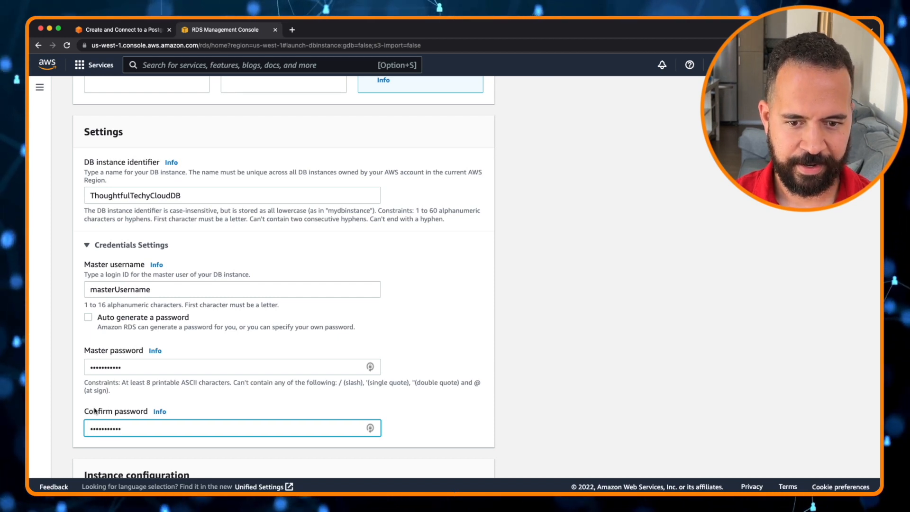
Step: Turn off storage autoscaling in the database's storage settings
scroll(234, 365, "down", 5)
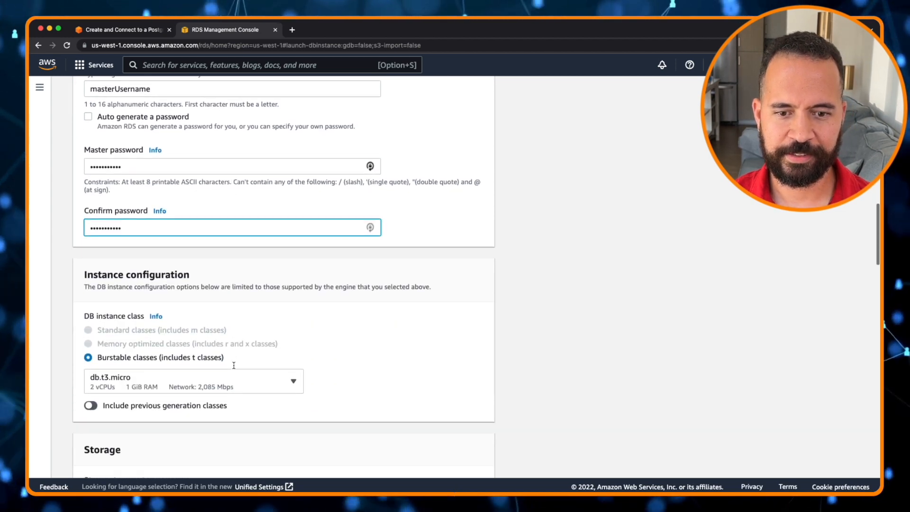
scroll(234, 365, "down", 1)
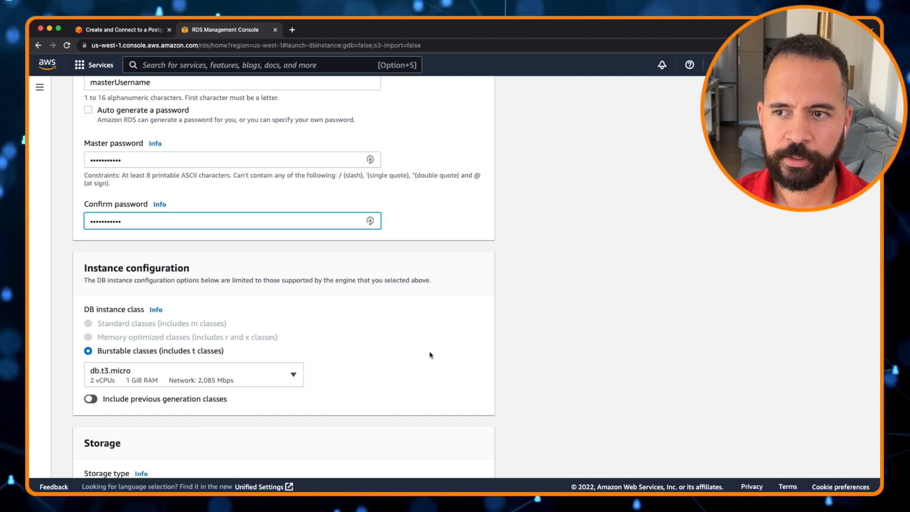
scroll(321, 373, "down", 5)
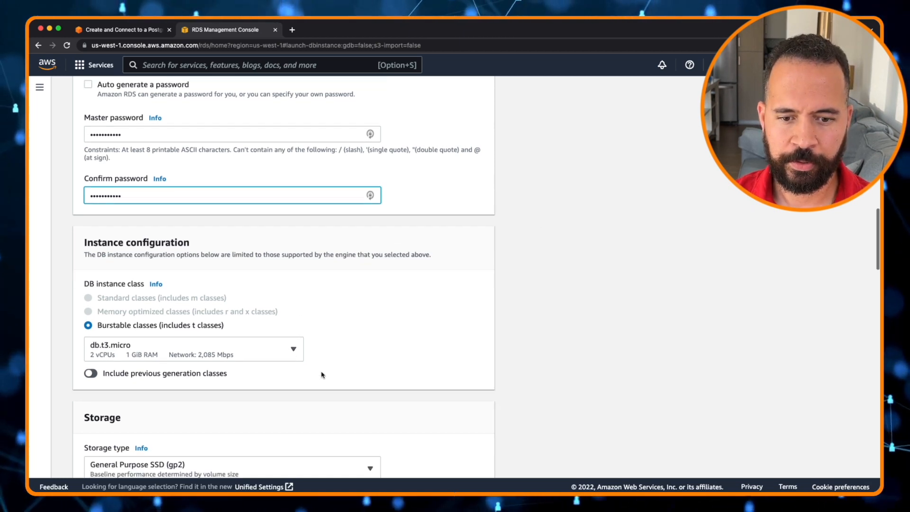
scroll(321, 375, "down", 2)
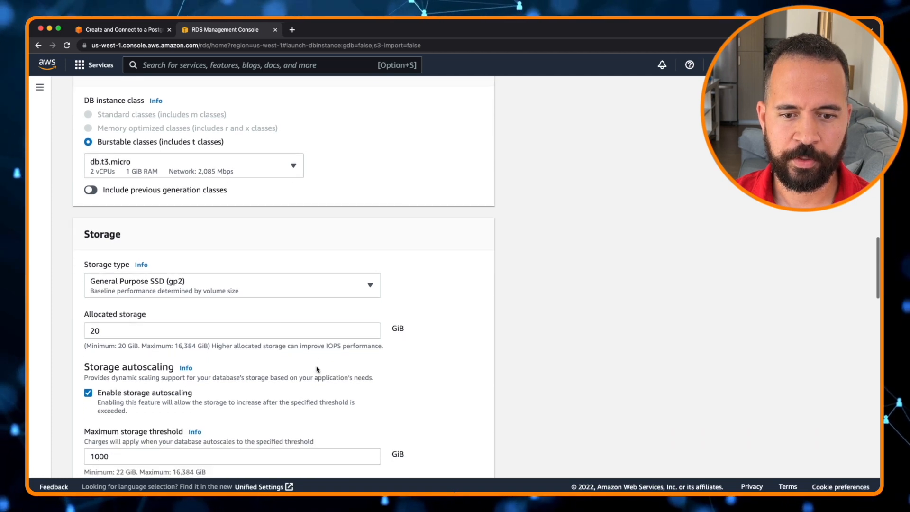
scroll(207, 321, "down", 4)
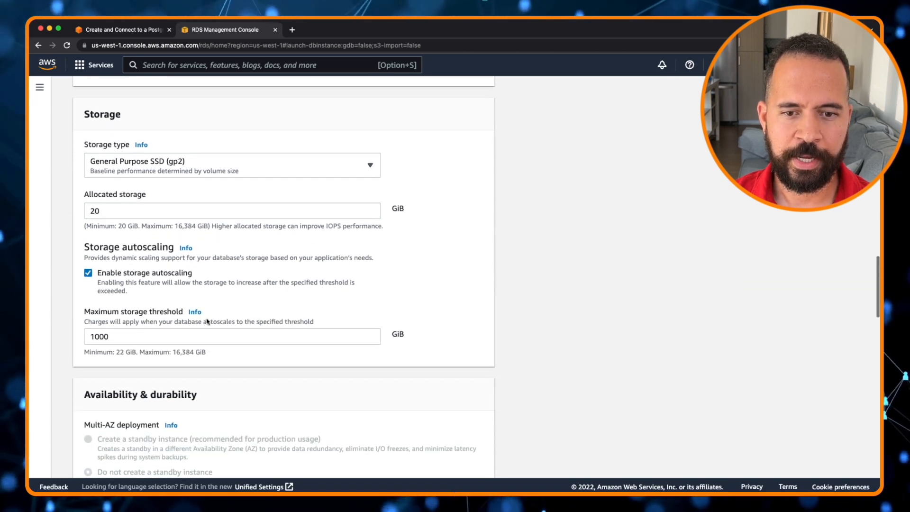
left_click(89, 274)
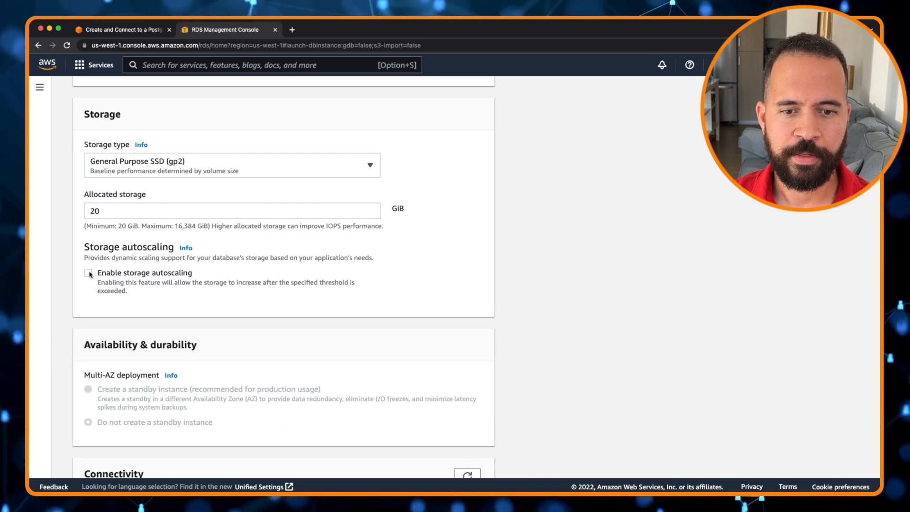
Step: Try setting public access to Yes in the database's connectivity settings
scroll(158, 305, "down", 7)
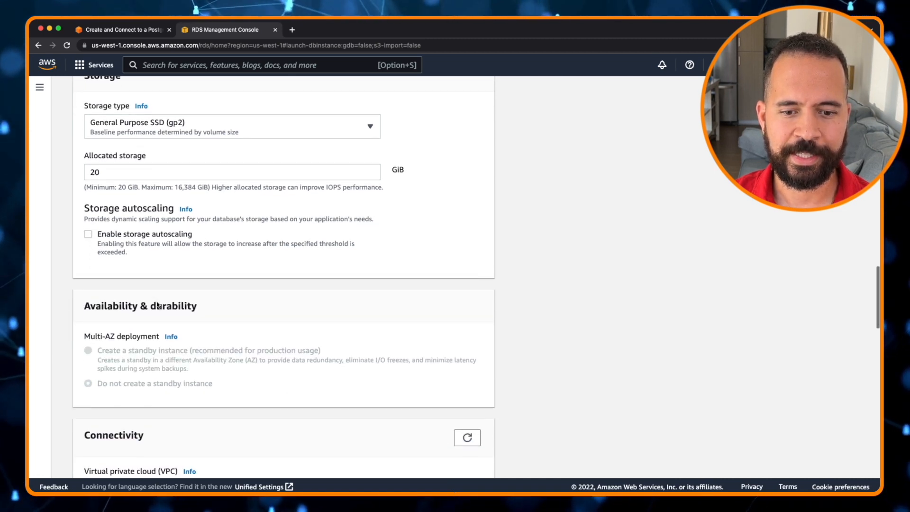
scroll(158, 305, "down", 1)
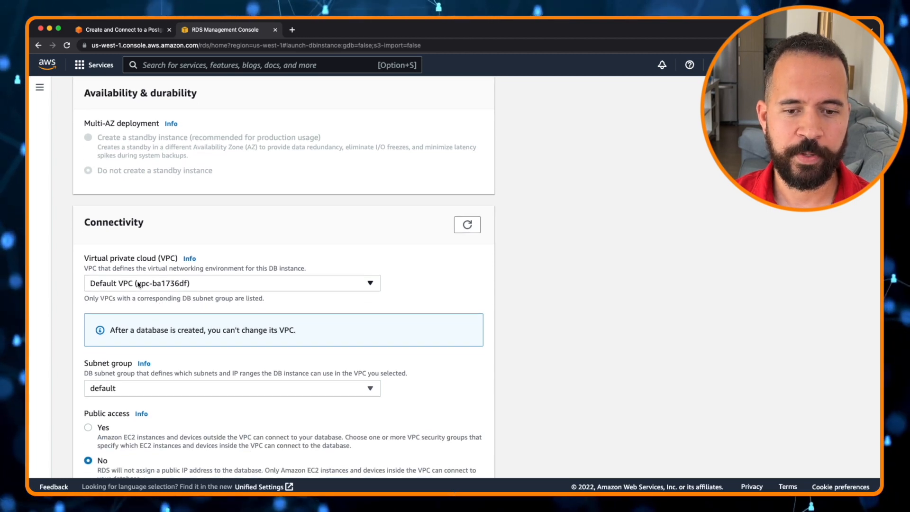
scroll(138, 283, "down", 4)
scroll(138, 284, "down", 1)
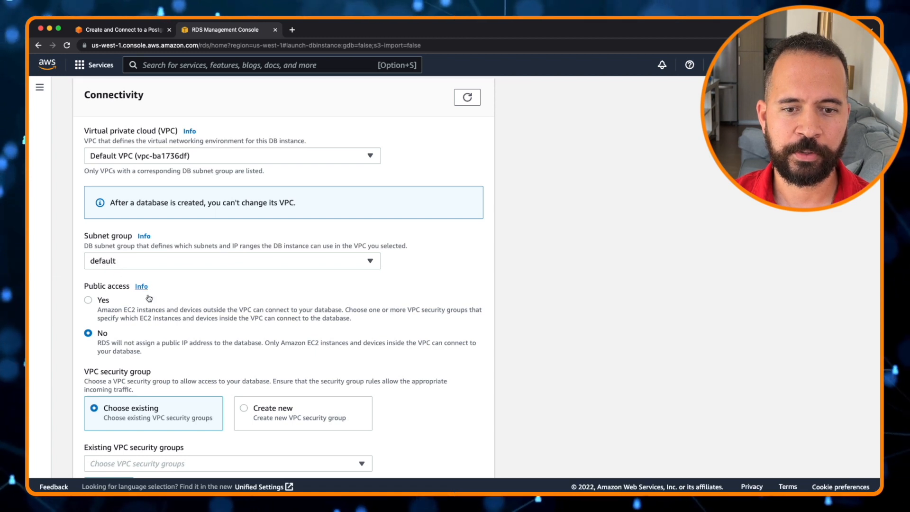
scroll(174, 322, "down", 3)
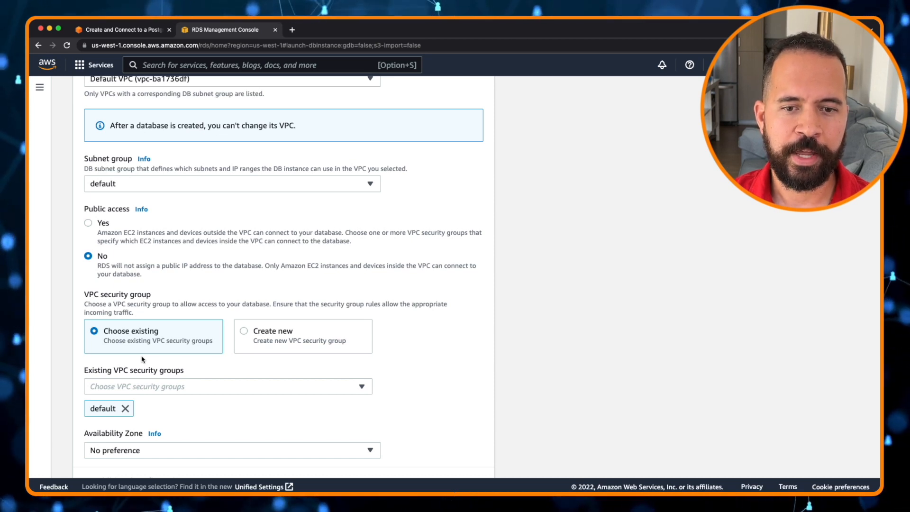
left_click(88, 224)
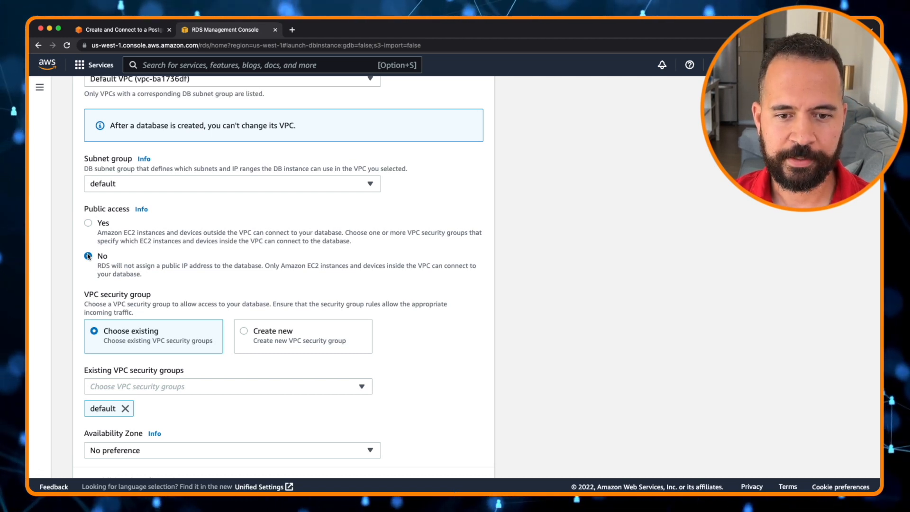
Step: Choose to create a new VPC security group for the database and name it DemoPostgresSG
scroll(206, 374, "down", 1)
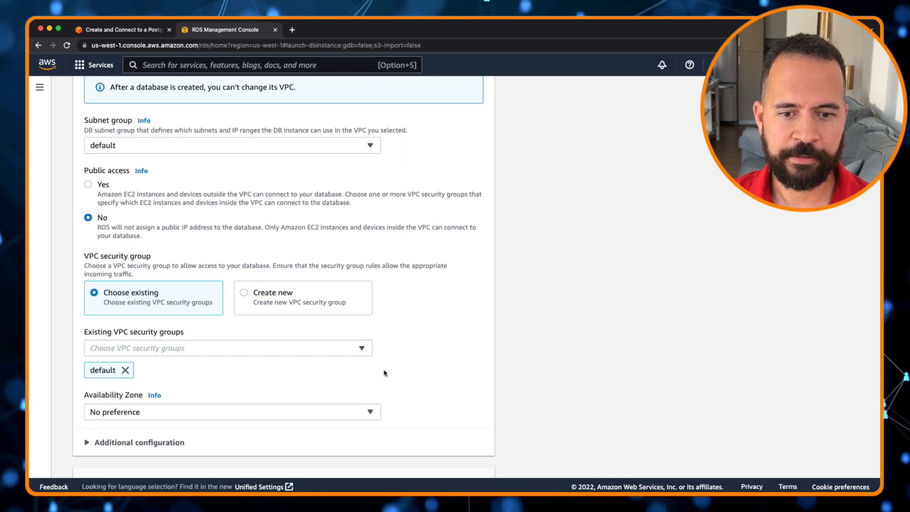
left_click(244, 294)
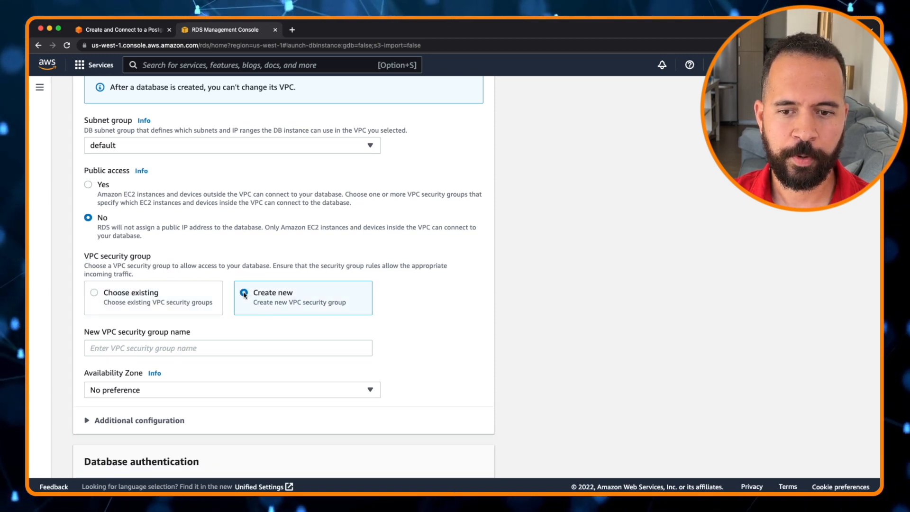
left_click(139, 347)
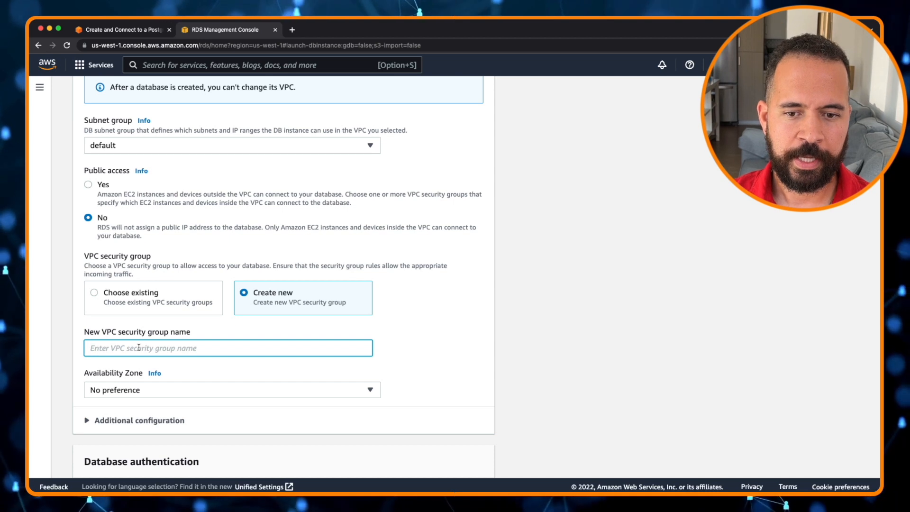
type("D")
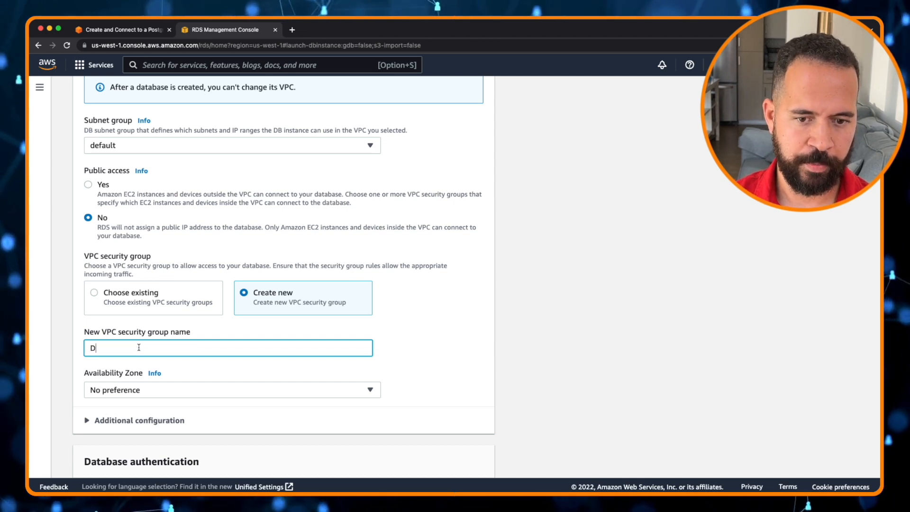
type("emoPo")
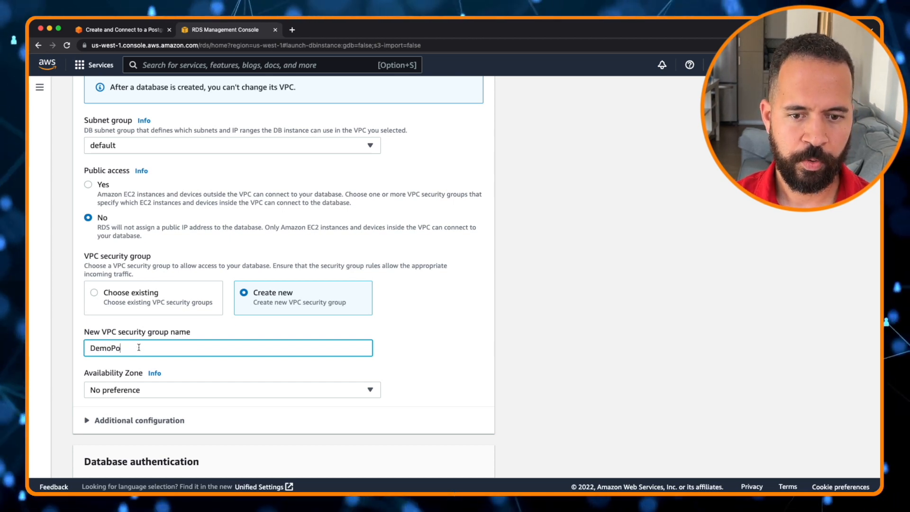
type("stgresSG")
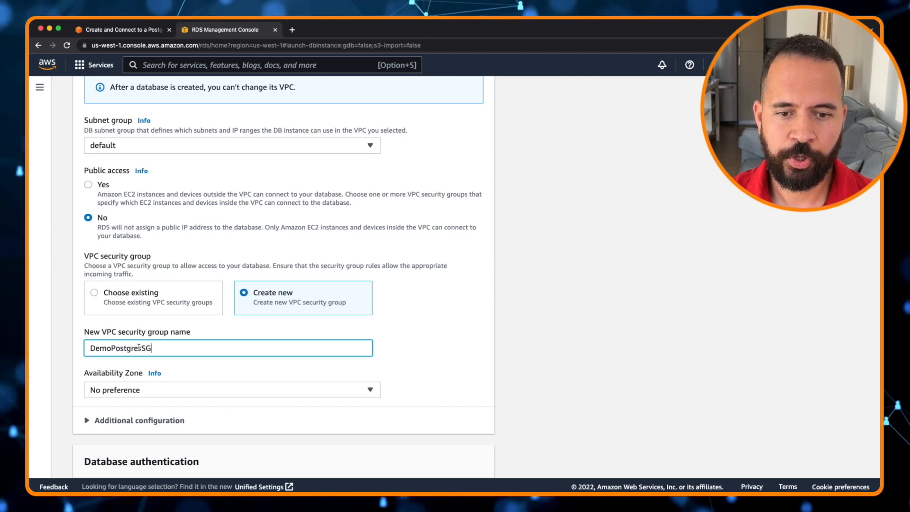
Step: Expand the additional configuration after the database authentication section and set the initial database name to dbname
scroll(243, 383, "down", 3)
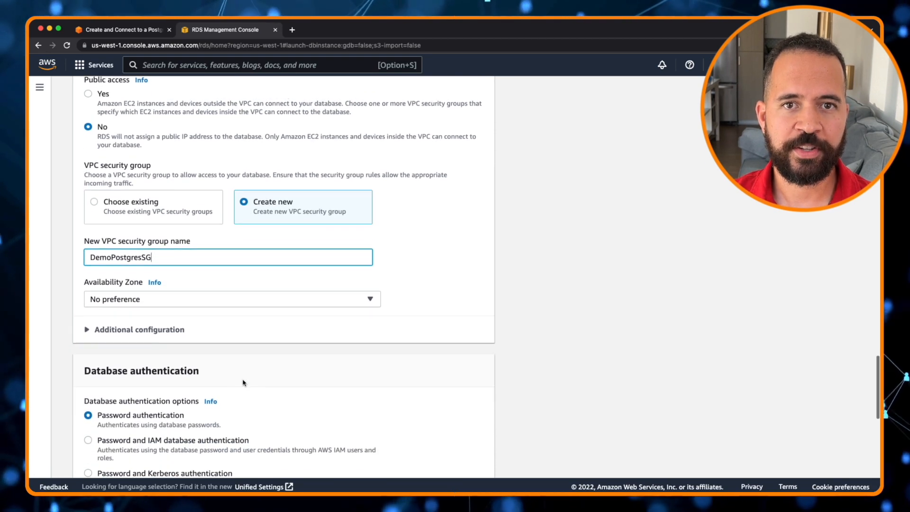
scroll(244, 382, "down", 3)
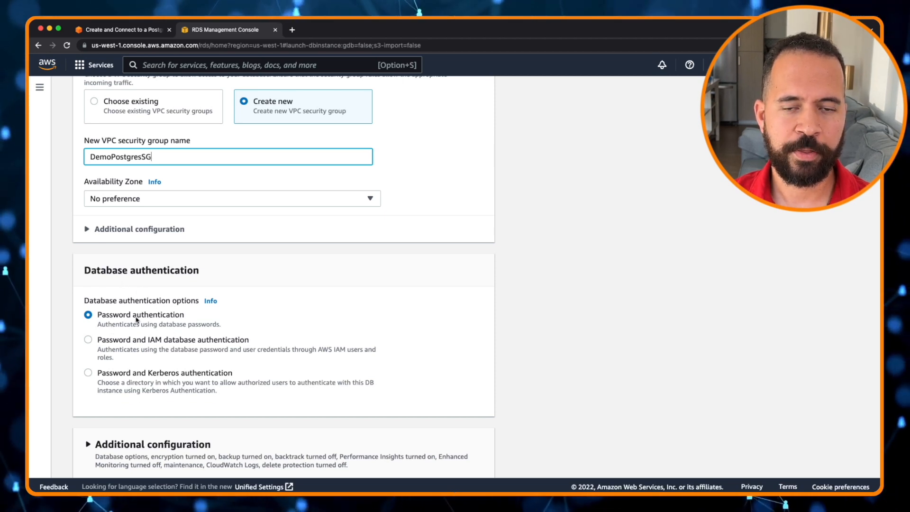
scroll(136, 320, "down", 5)
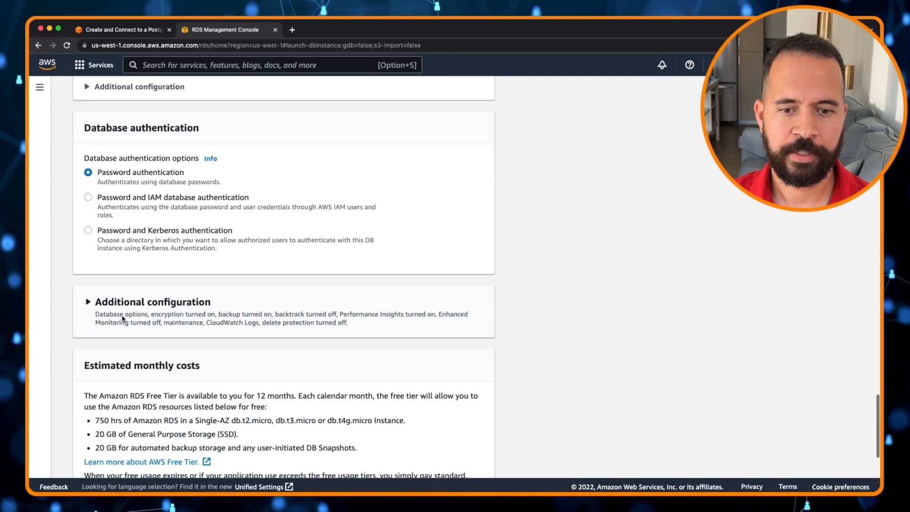
left_click(88, 303)
scroll(87, 304, "down", 4)
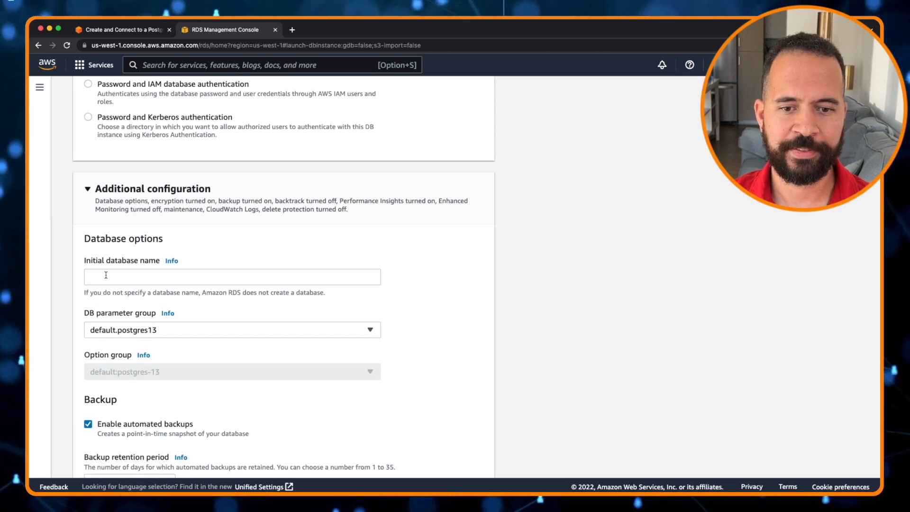
left_click(107, 276)
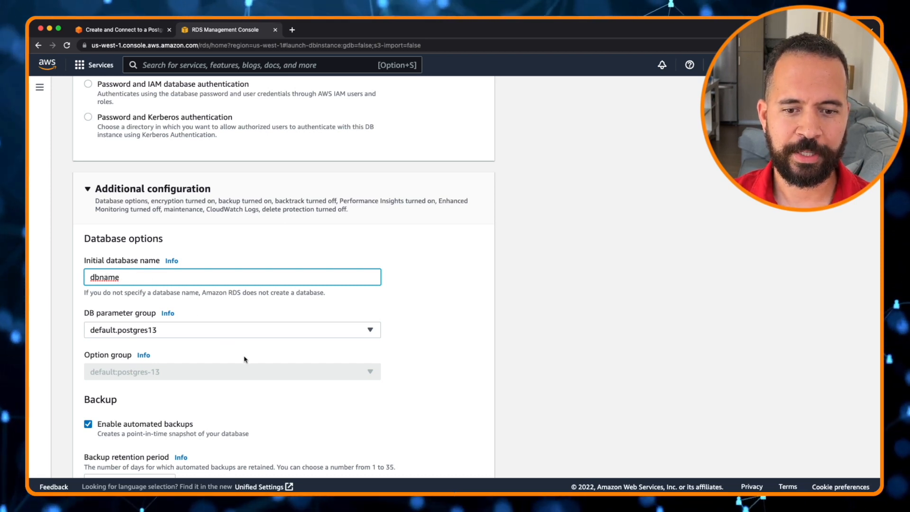
Step: Set the retention period for automated backups to 1 day
scroll(244, 359, "down", 3)
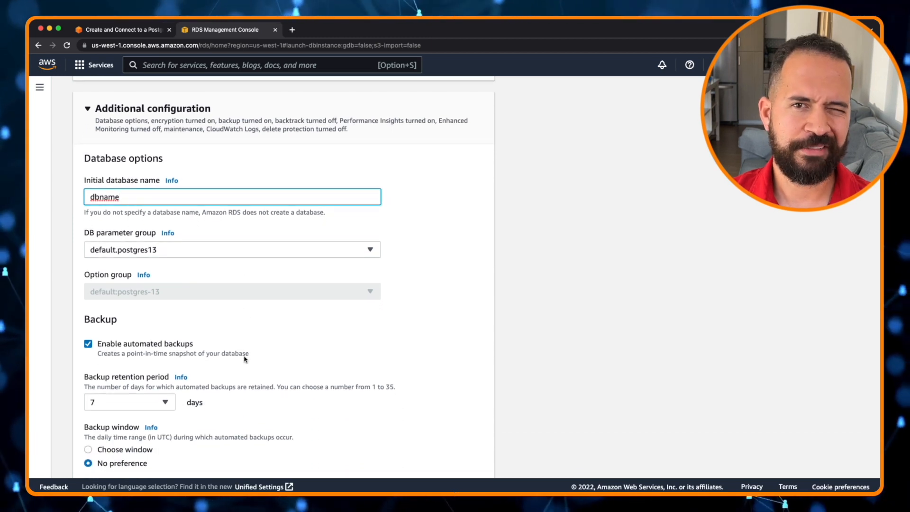
left_click(165, 403)
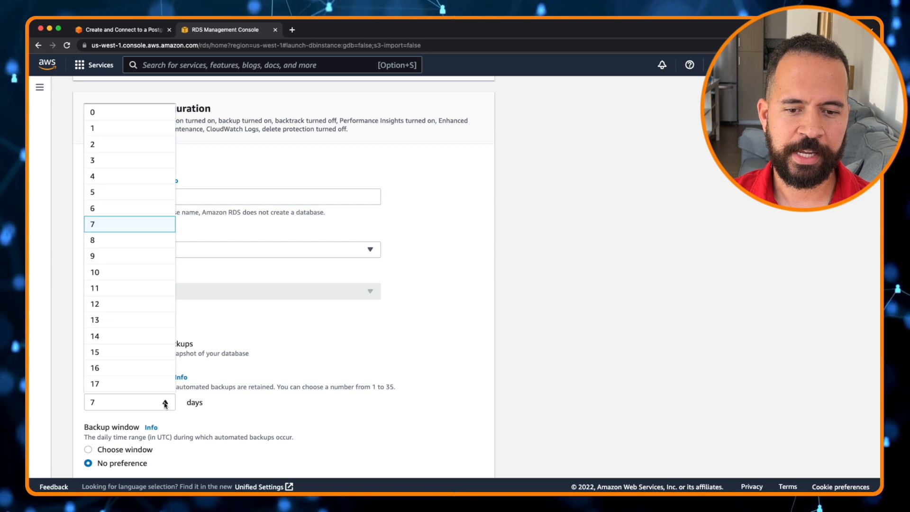
left_click(124, 132)
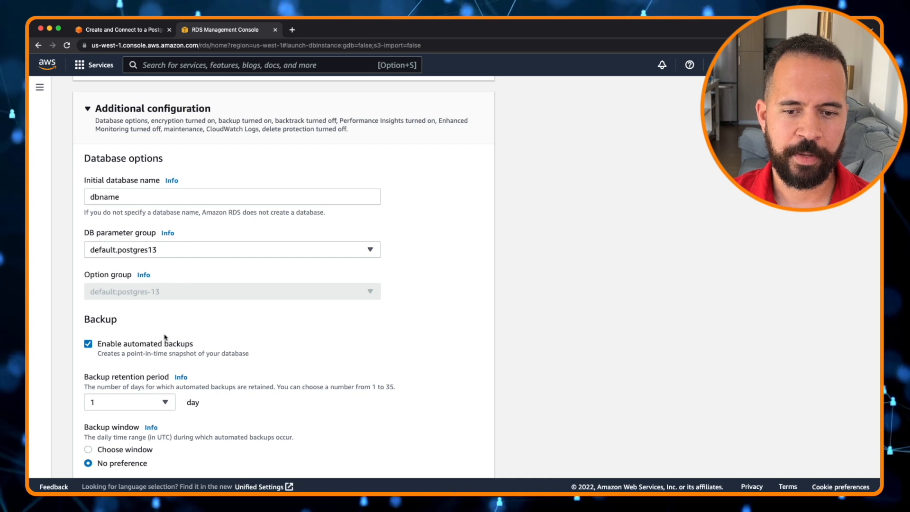
Step: Turn off encryption and Performance Insights for the database instance
scroll(225, 360, "down", 3)
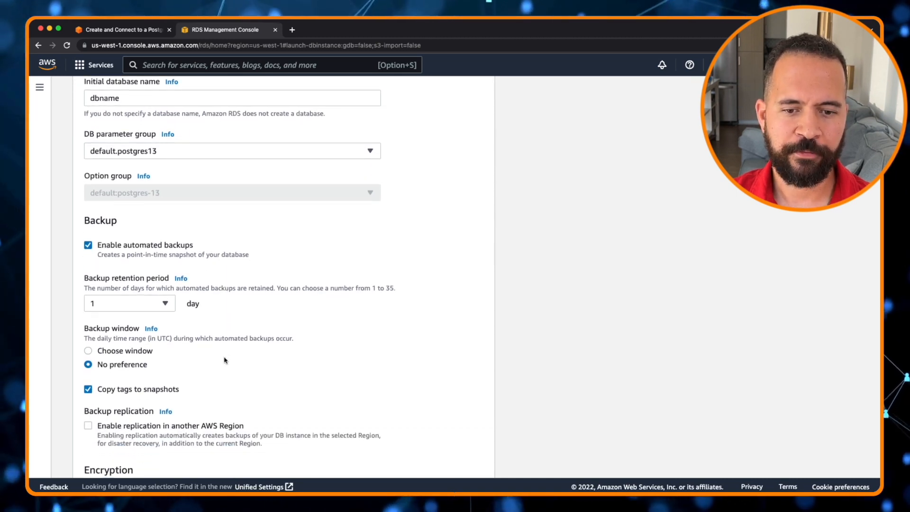
scroll(225, 360, "down", 2)
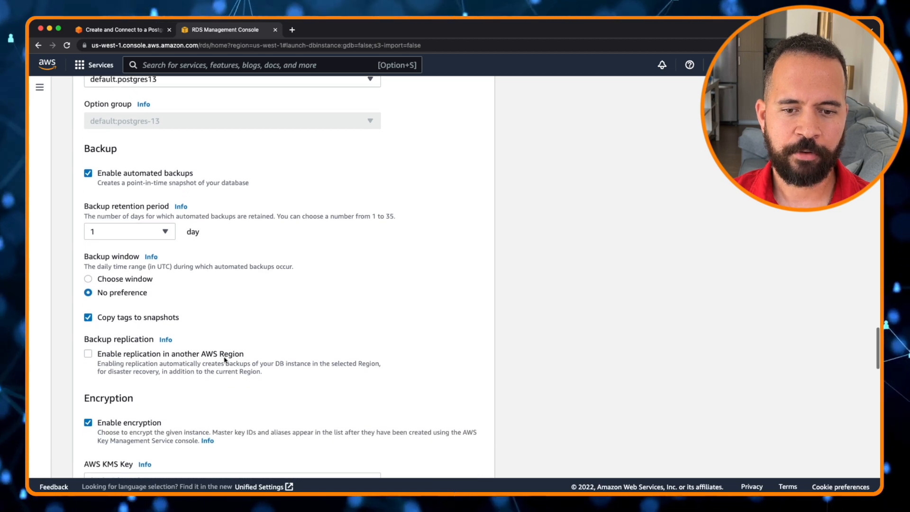
scroll(225, 360, "down", 2)
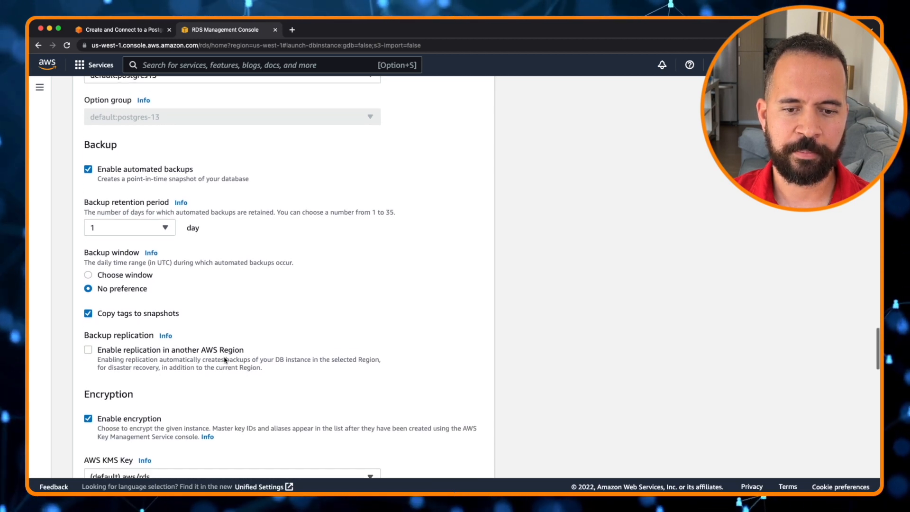
scroll(224, 360, "down", 1)
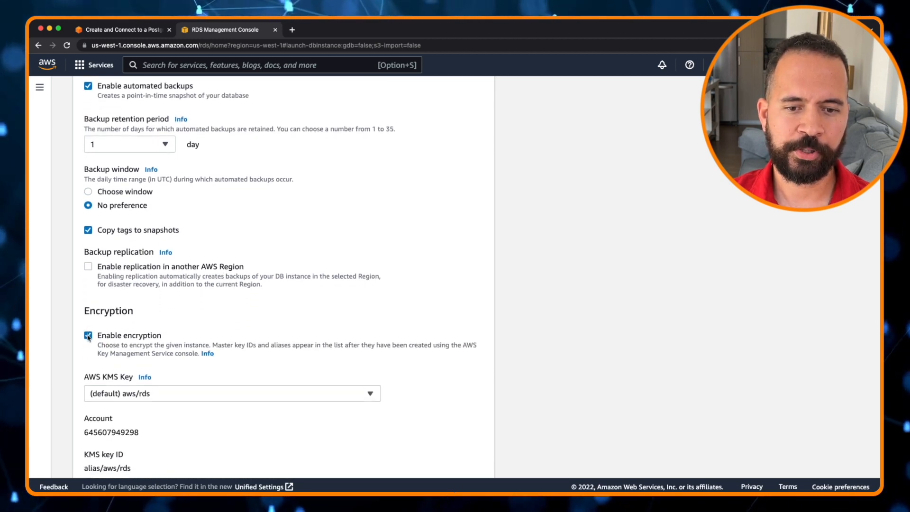
left_click(88, 336)
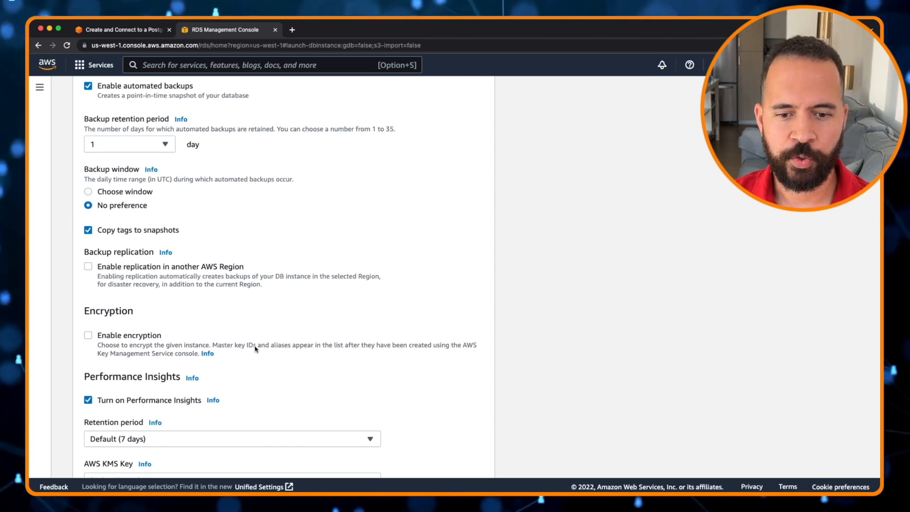
scroll(255, 349, "down", 3)
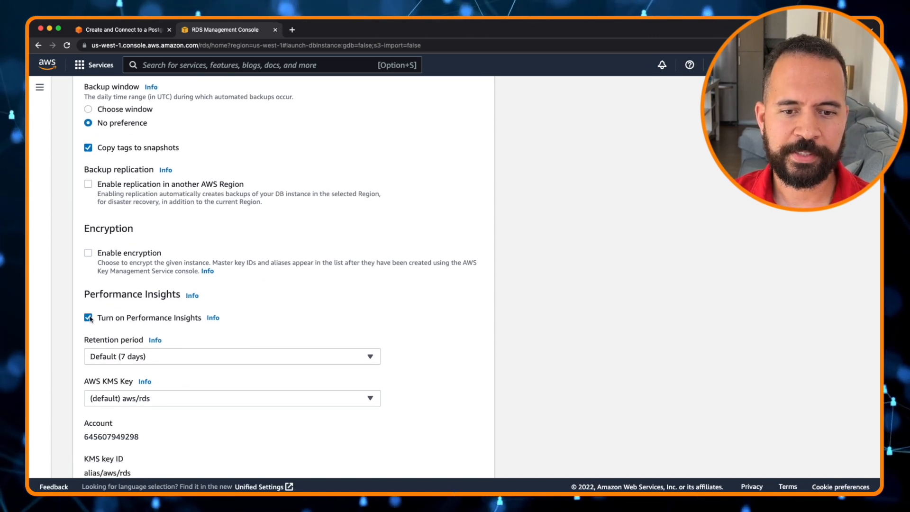
left_click(89, 318)
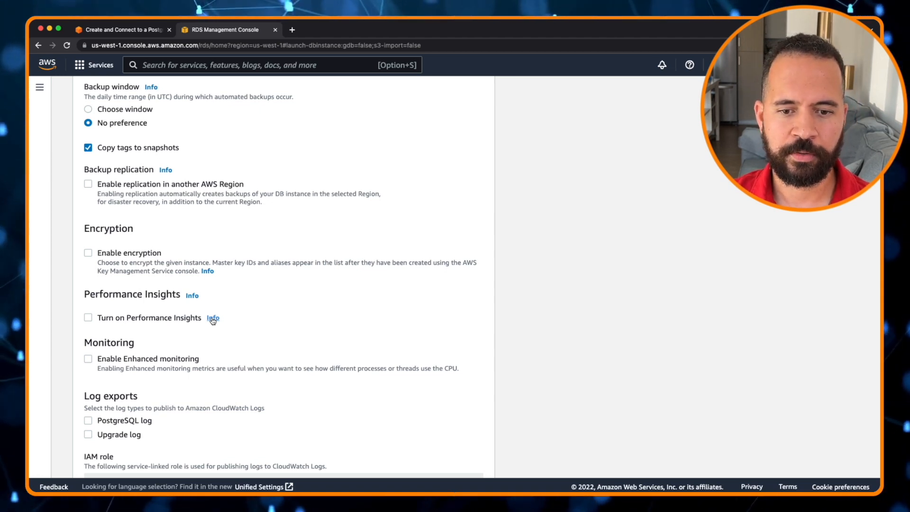
Step: Enable Enhanced monitoring for the database instance
scroll(260, 341, "down", 2)
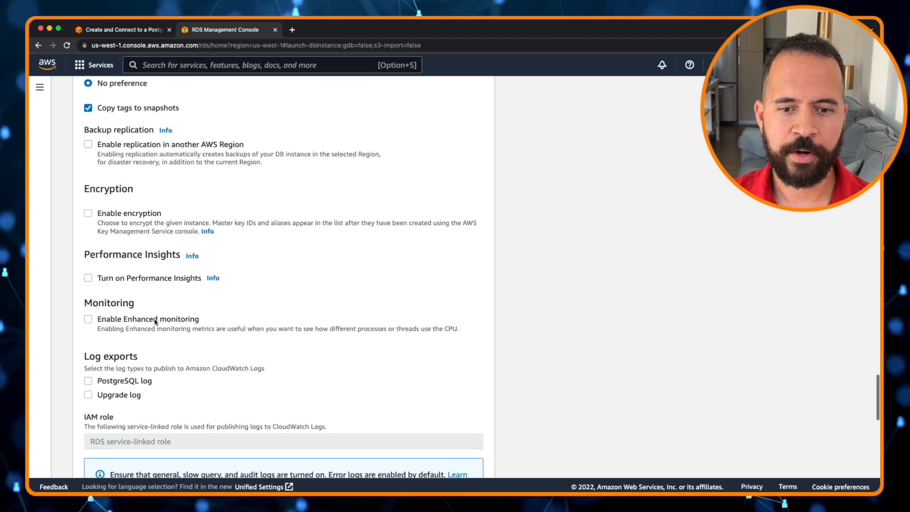
left_click(88, 319)
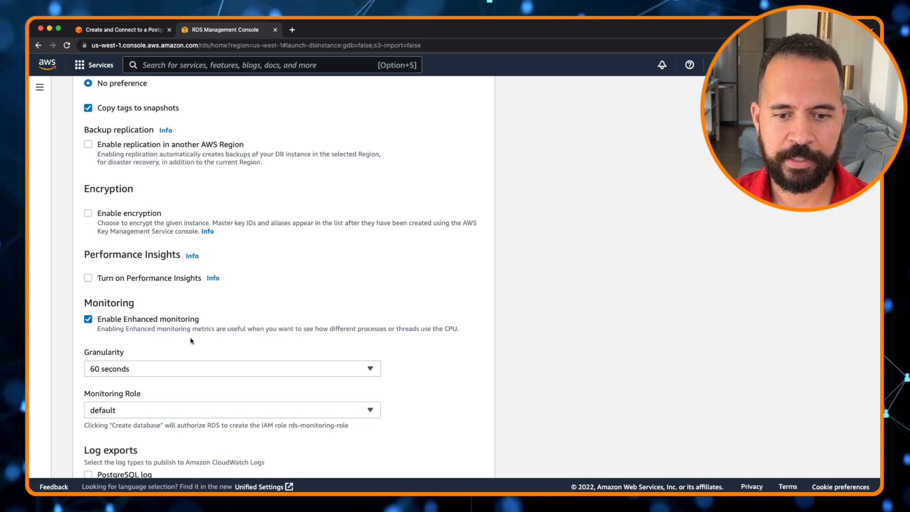
scroll(190, 340, "down", 2)
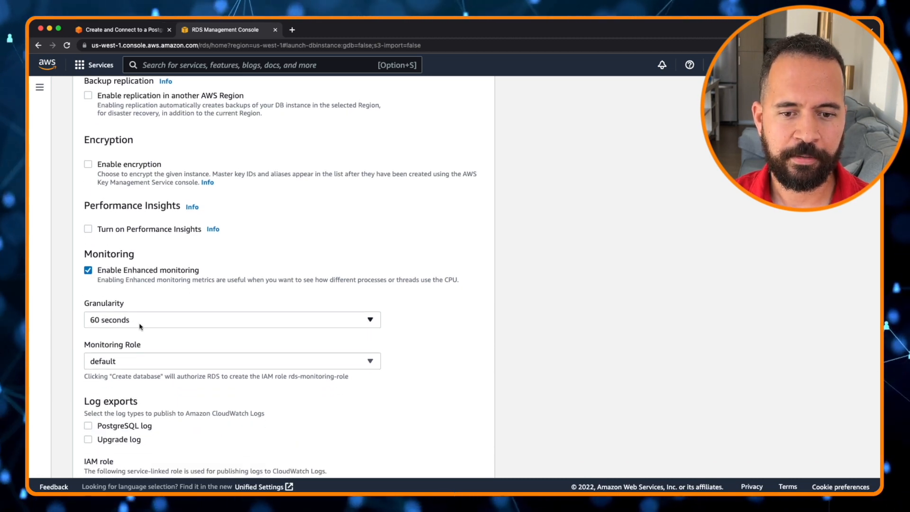
Step: Examine the log exports, maintenance, deletion protection and estimated monthly costs sections of the database creation form
scroll(157, 361, "down", 4)
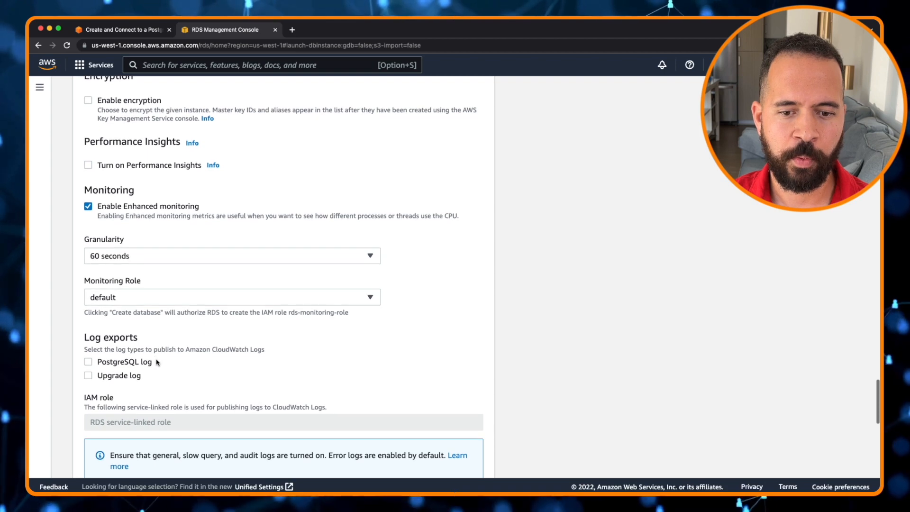
scroll(157, 362, "down", 6)
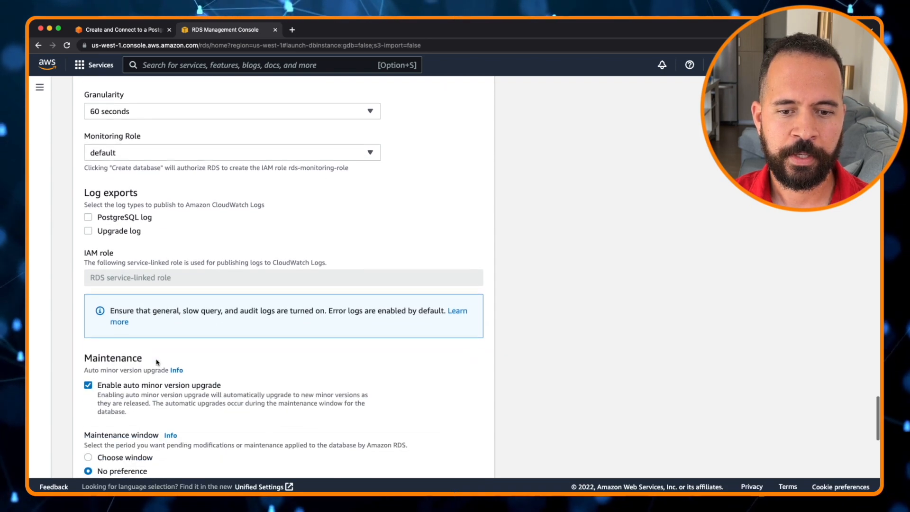
scroll(157, 362, "down", 3)
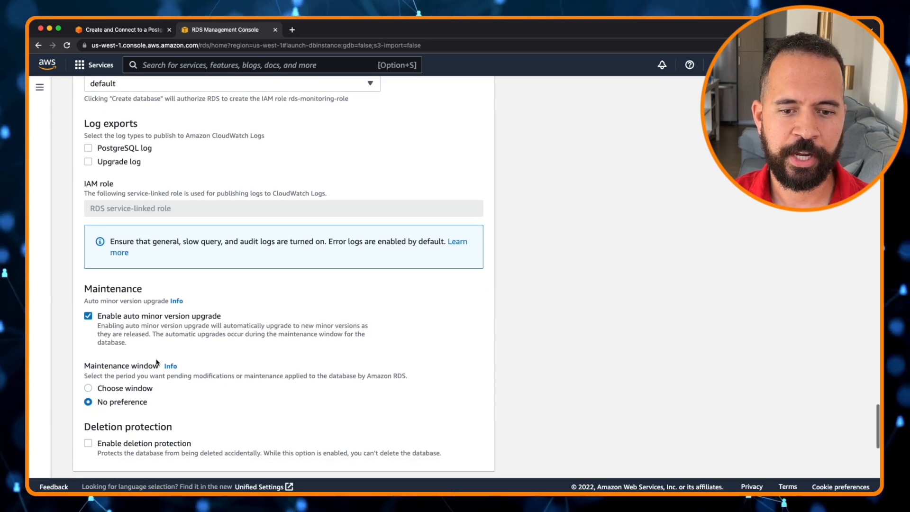
scroll(156, 362, "down", 1)
scroll(156, 362, "down", 1)
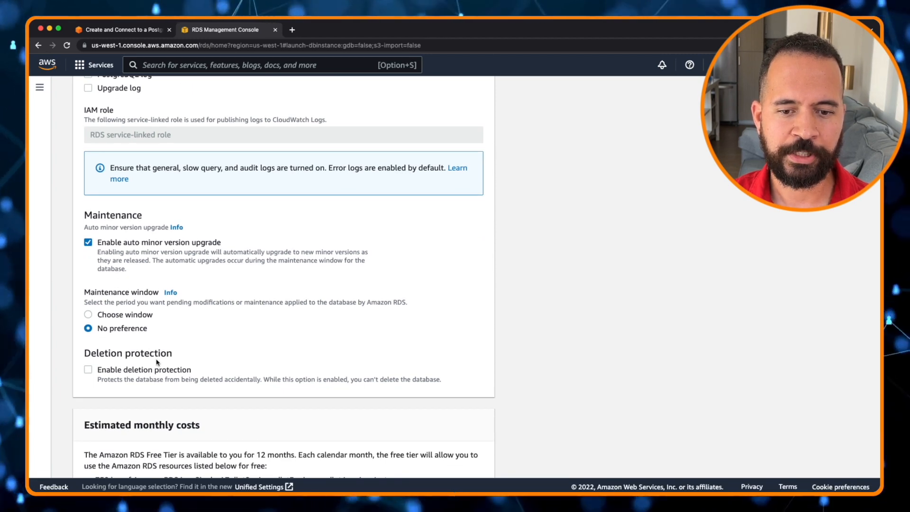
scroll(157, 362, "down", 3)
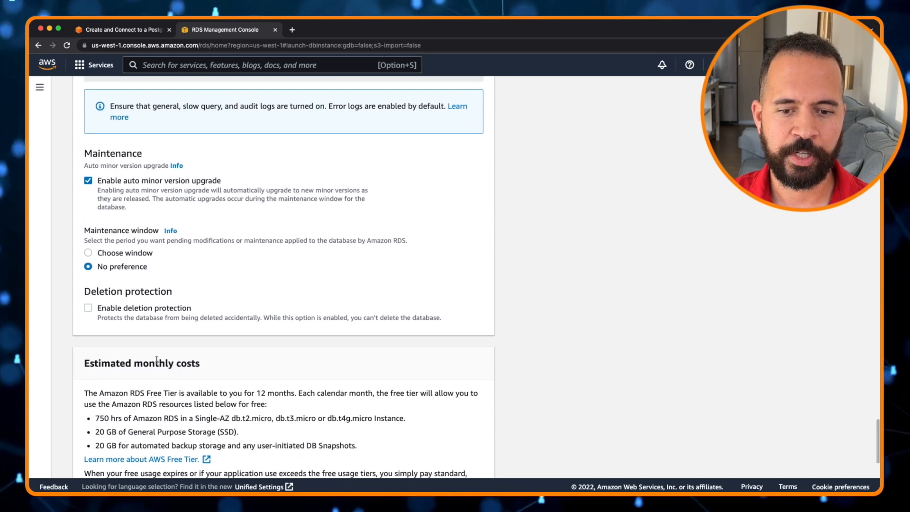
scroll(157, 362, "down", 2)
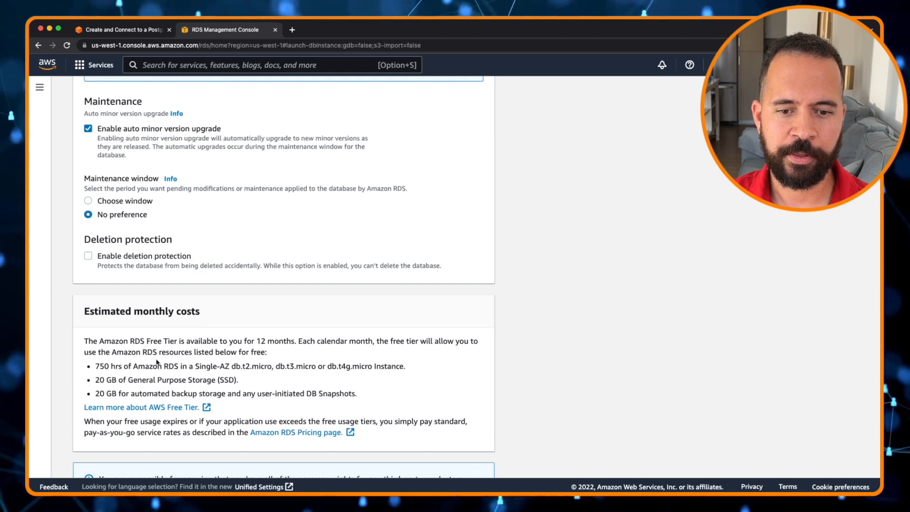
scroll(157, 362, "down", 2)
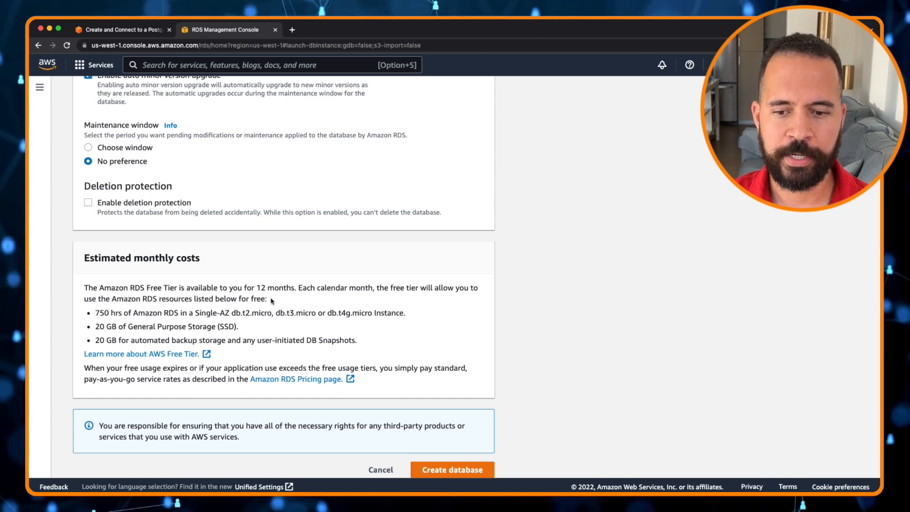
scroll(272, 301, "down", 1)
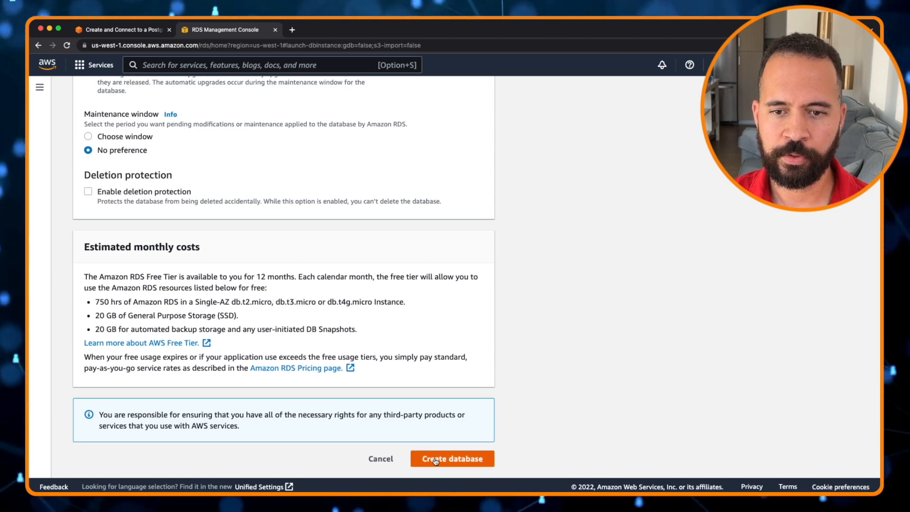
Step: Review the configured form from the backup settings back to the DB instance identifier, including connectivity, storage and credentials
scroll(339, 328, "up", 15)
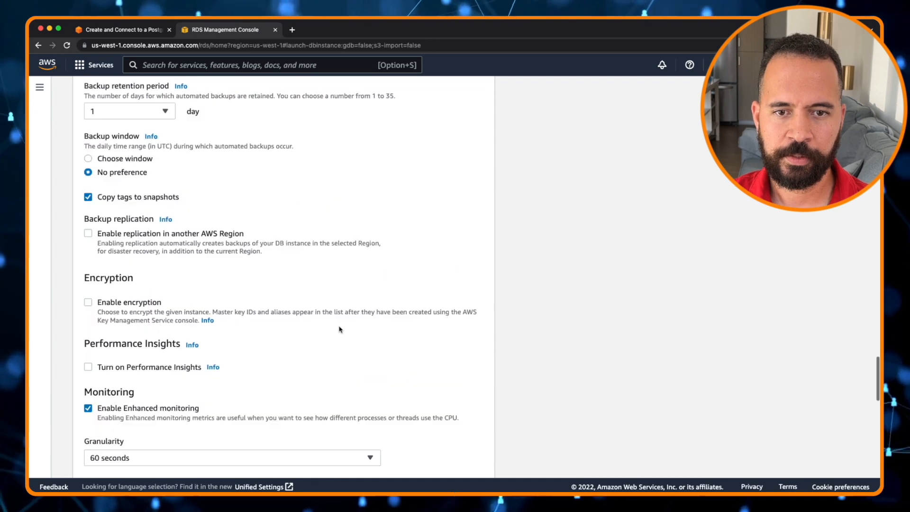
scroll(339, 329, "up", 15)
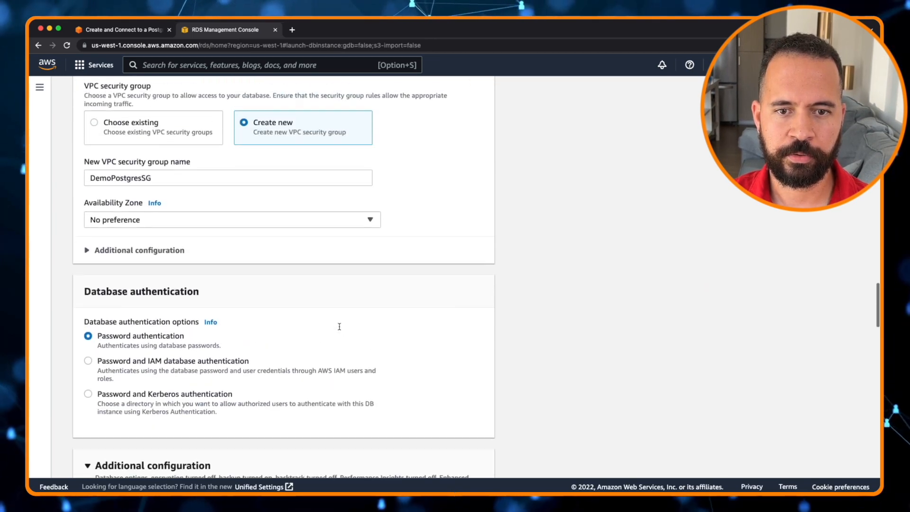
scroll(339, 326, "up", 4)
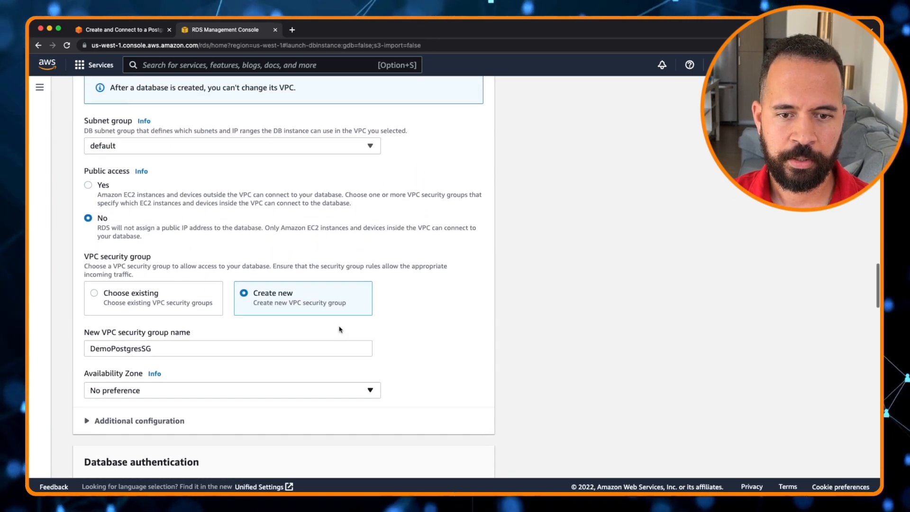
scroll(339, 328, "up", 10)
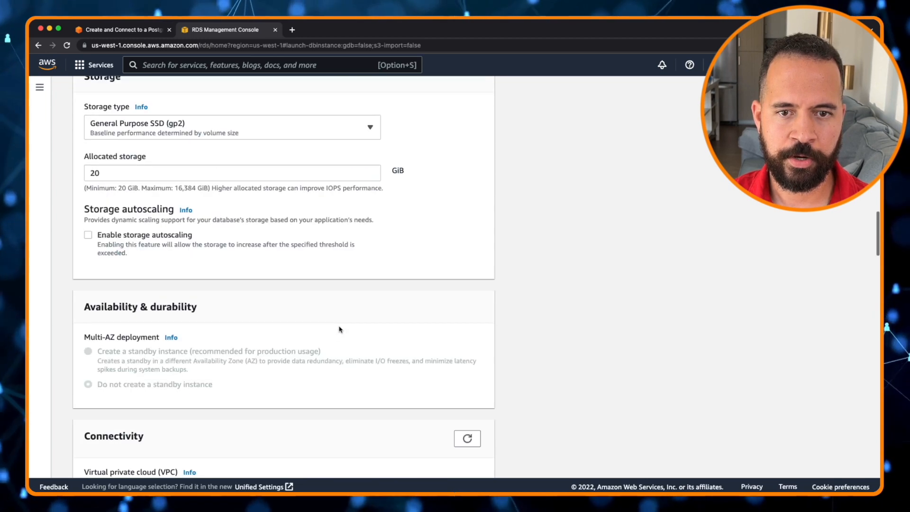
scroll(339, 329, "up", 10)
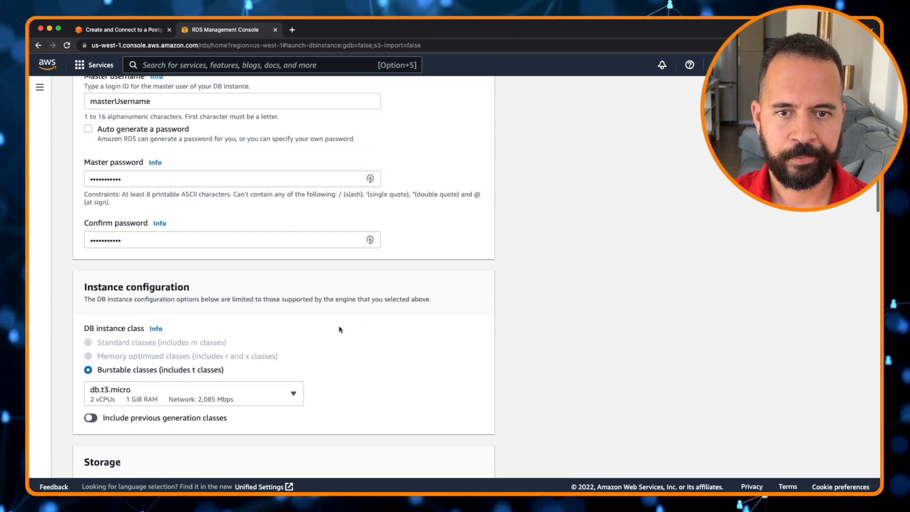
scroll(339, 329, "up", 5)
scroll(339, 326, "up", 2)
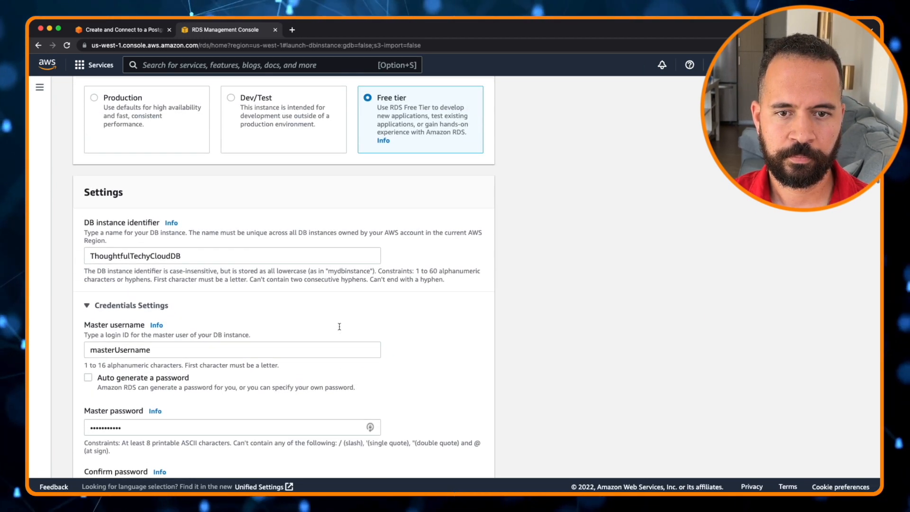
Step: Submit the completed form to create the database with the configured settings
scroll(339, 326, "down", 5)
scroll(339, 326, "down", 20)
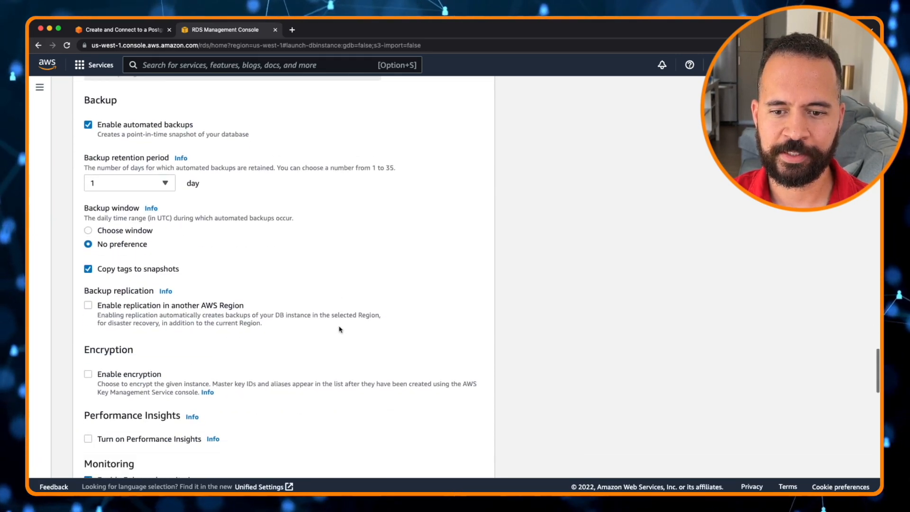
scroll(340, 329, "down", 5)
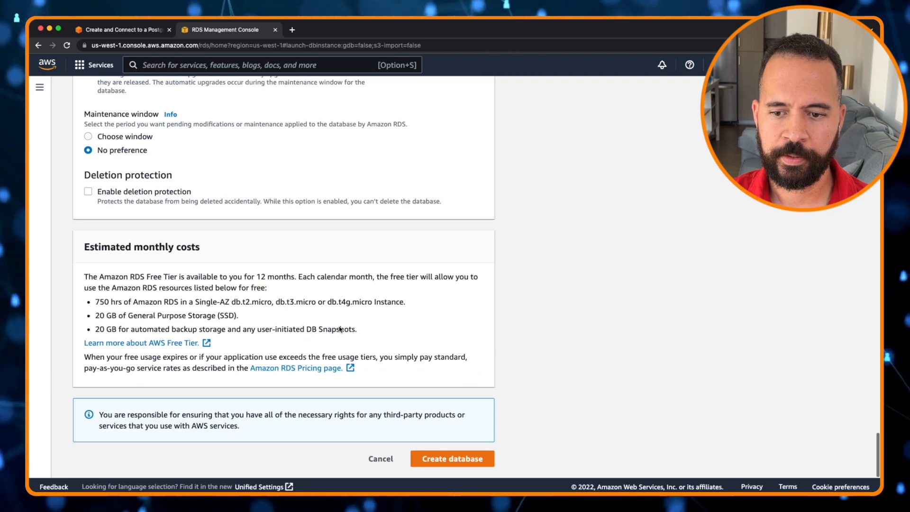
left_click(437, 463)
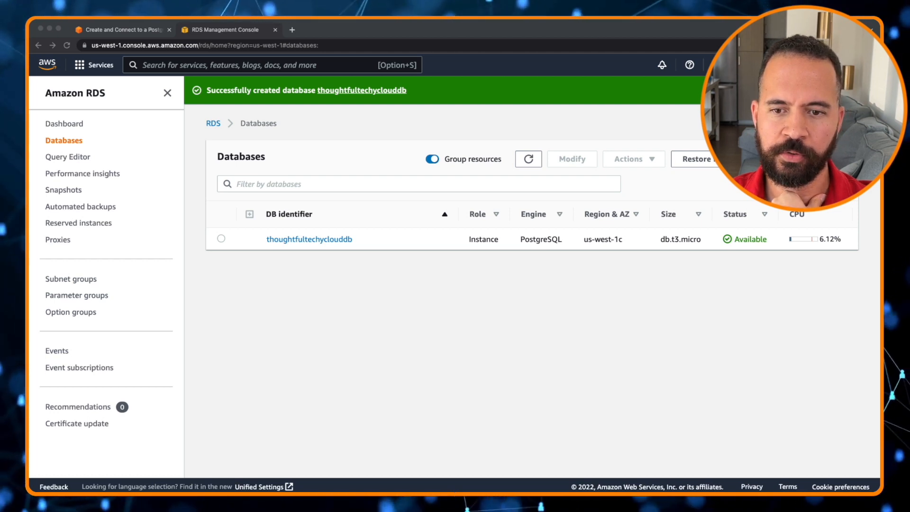
Step: Open the details of the thoughtfultechyclouddb database and follow its connectivity and security section to the DemoPostgresSG security group
left_click(303, 239)
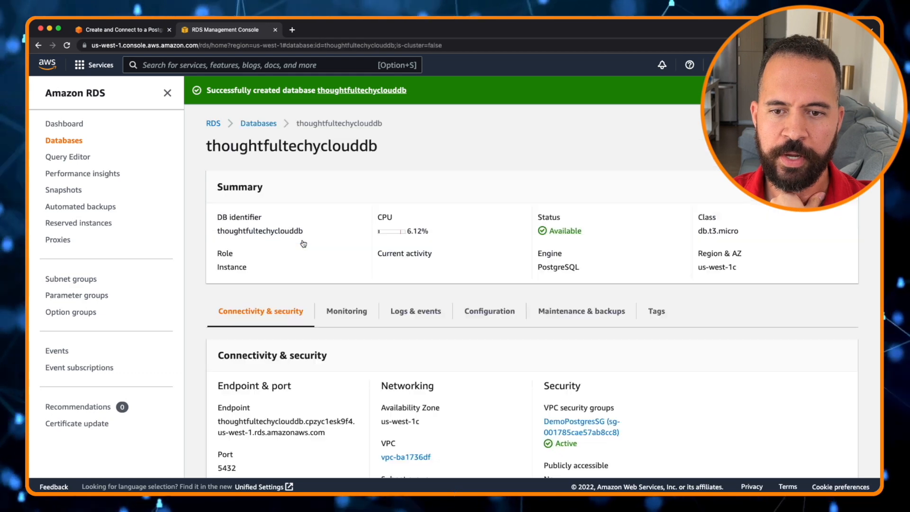
scroll(374, 303, "down", 3)
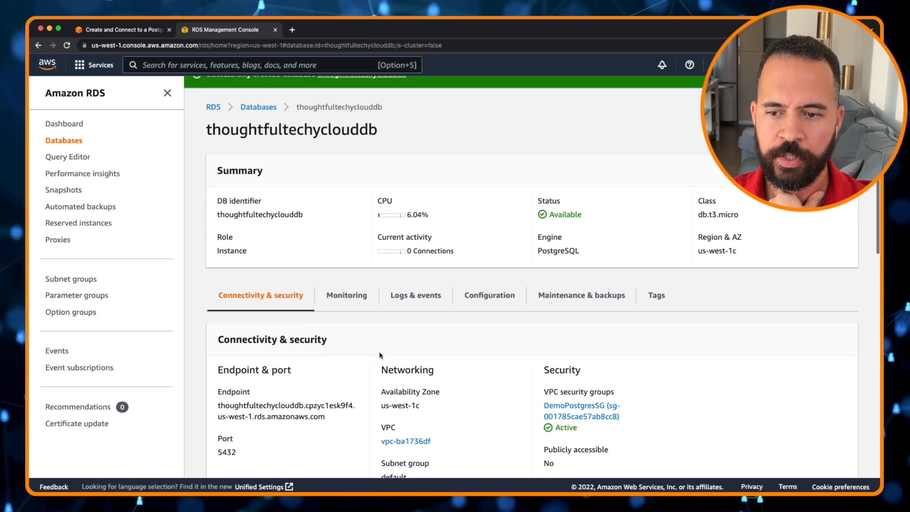
scroll(380, 355, "down", 4)
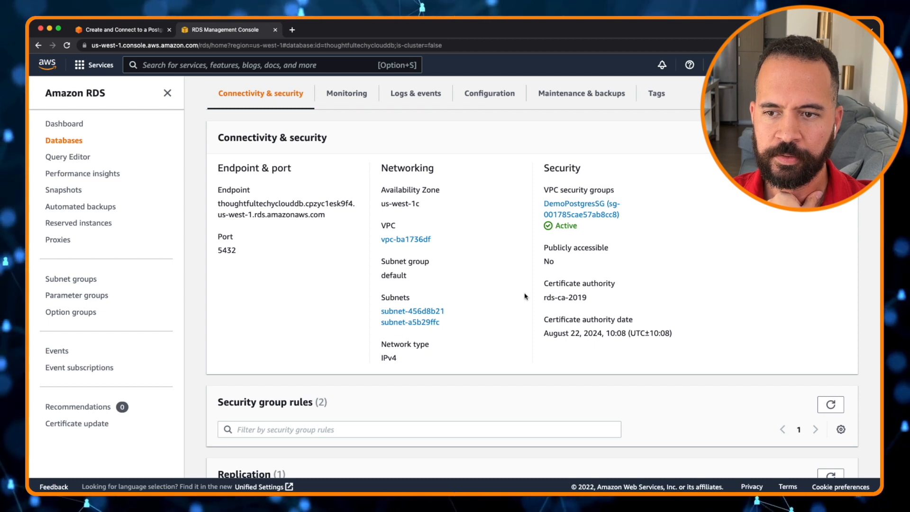
left_click(567, 207)
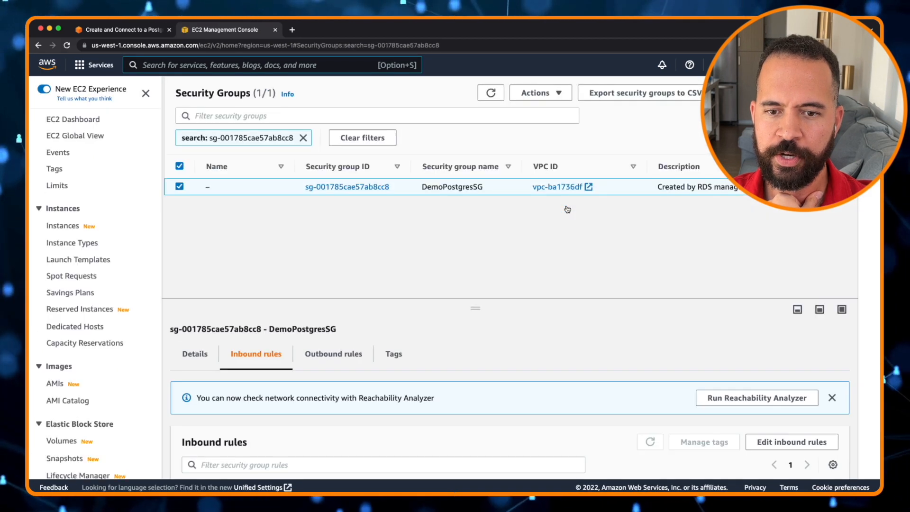
Step: Try to clear the existing source address from the PostgreSQL inbound rule of the DemoPostgresSG security group
scroll(369, 284, "down", 1)
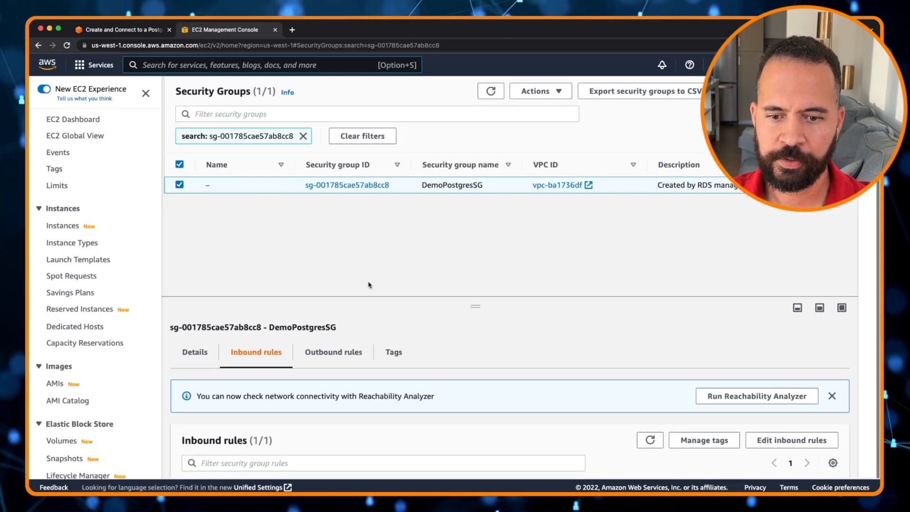
scroll(302, 392, "down", 3)
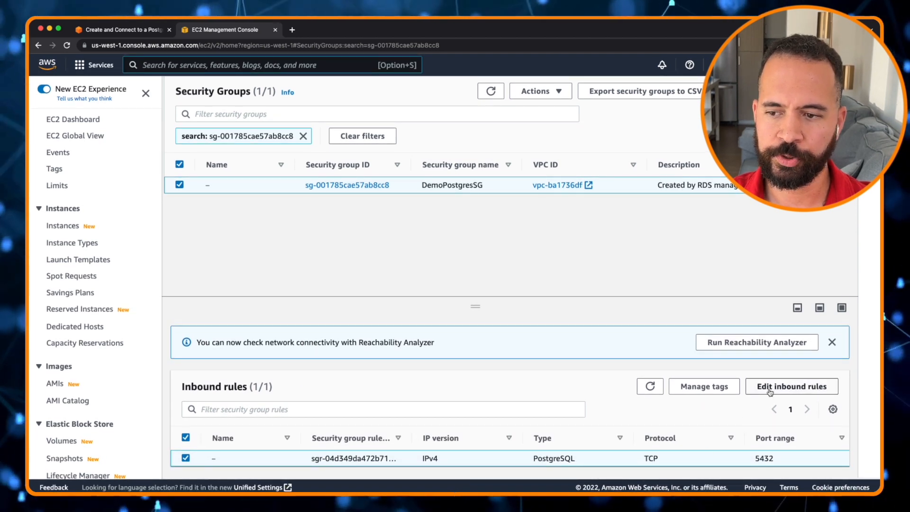
left_click(770, 389)
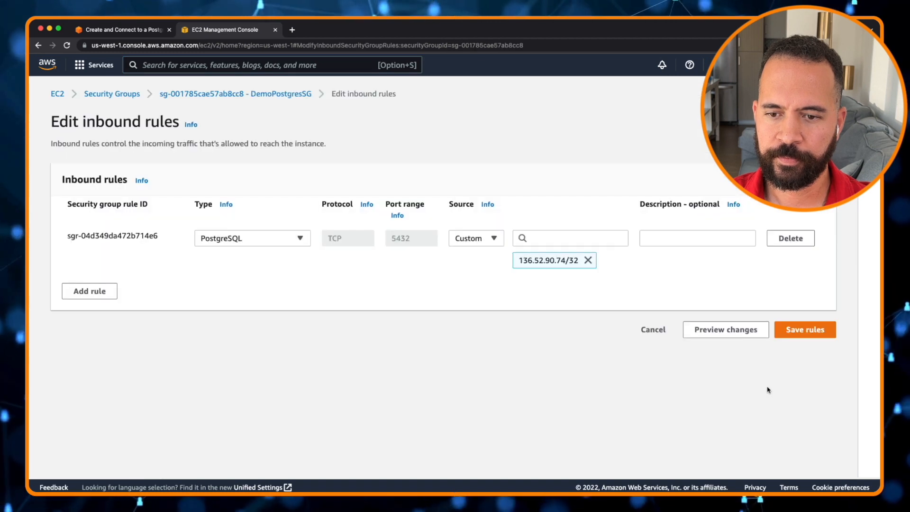
left_click(588, 261)
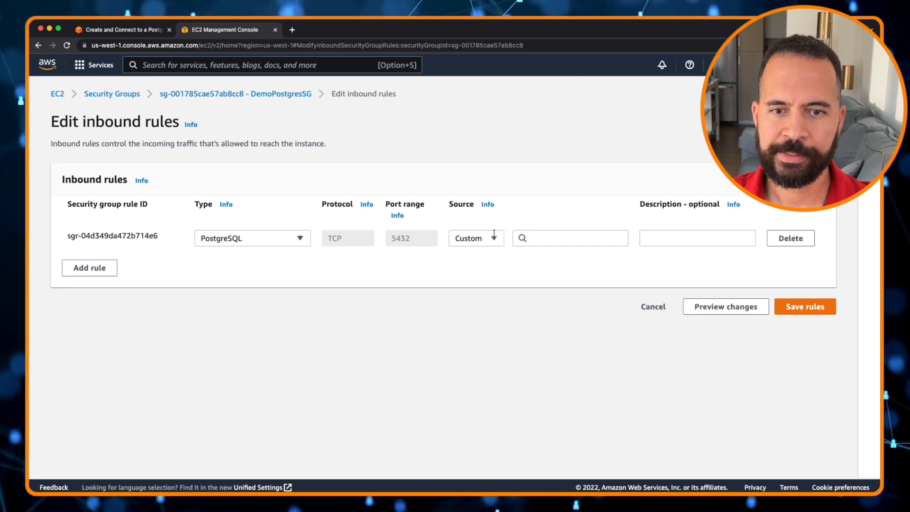
Step: Open the running EC2 instance's summary from the EC2 dashboard and copy its private IPv4 address
left_click(57, 93)
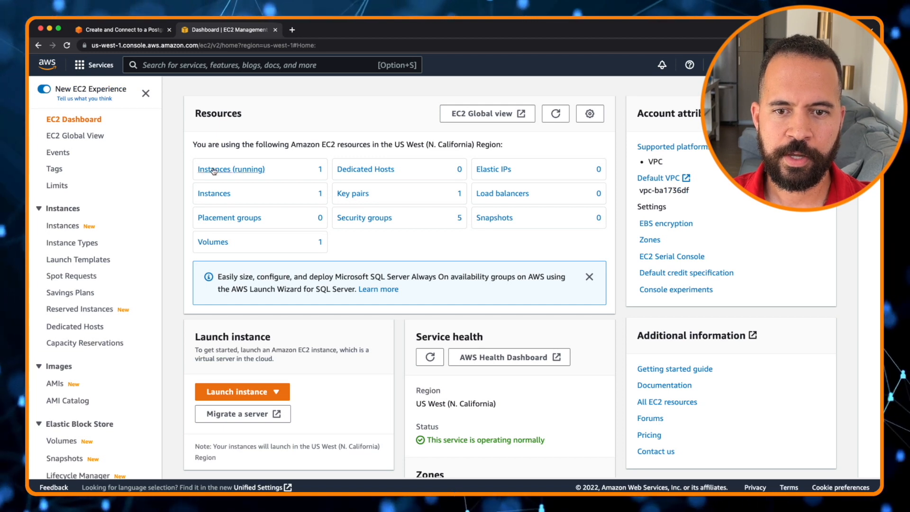
left_click(214, 169)
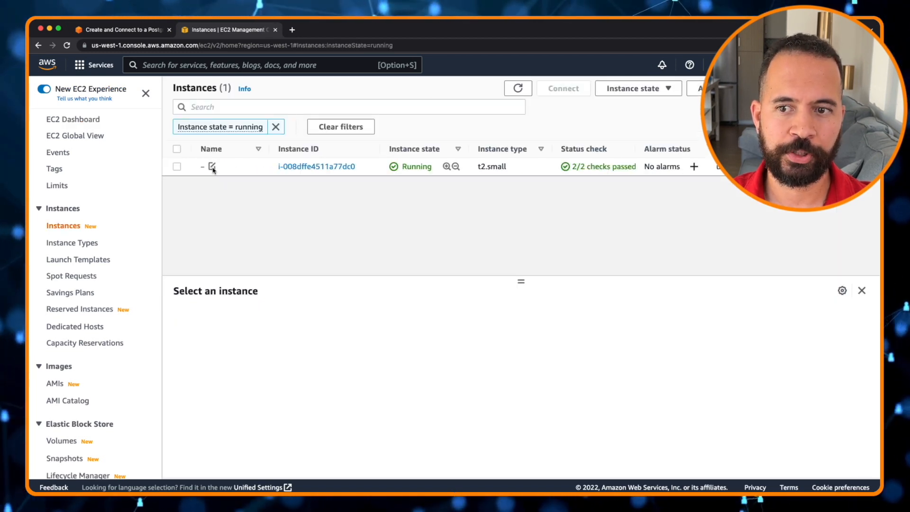
left_click(305, 166)
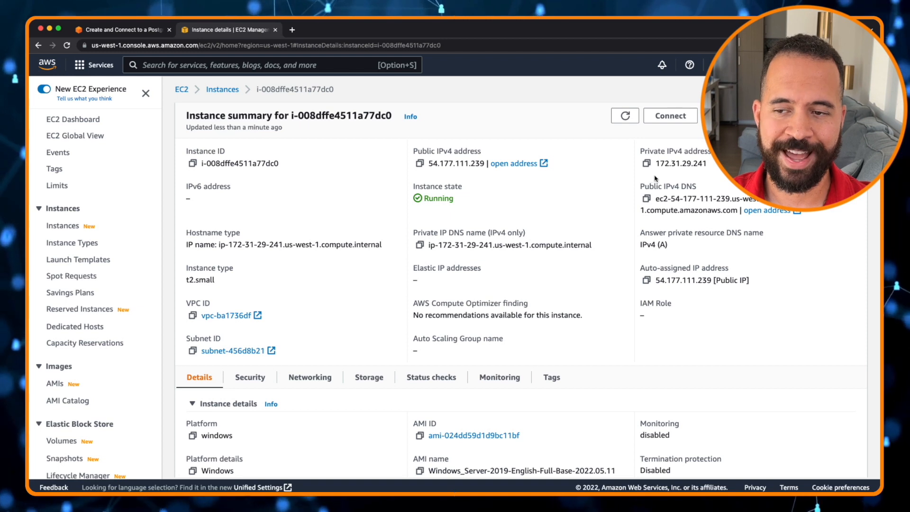
left_click_drag(656, 163, 707, 163)
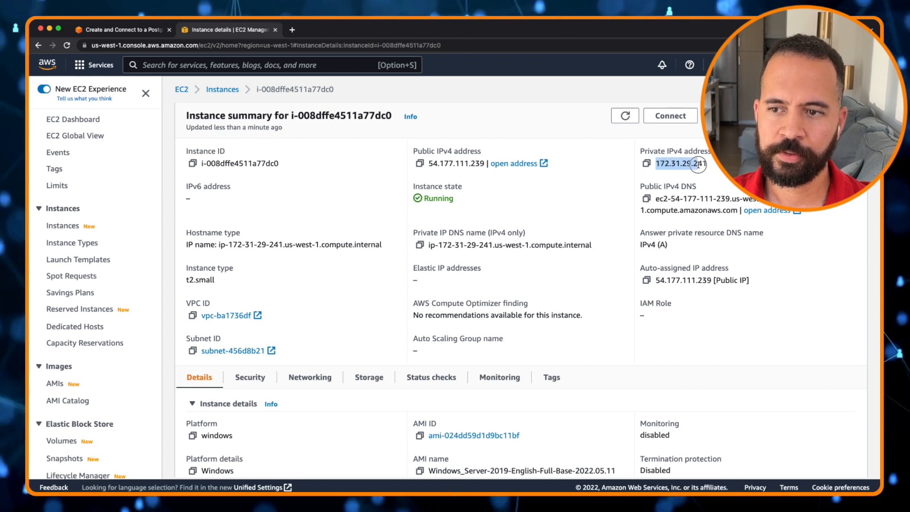
left_click(646, 163)
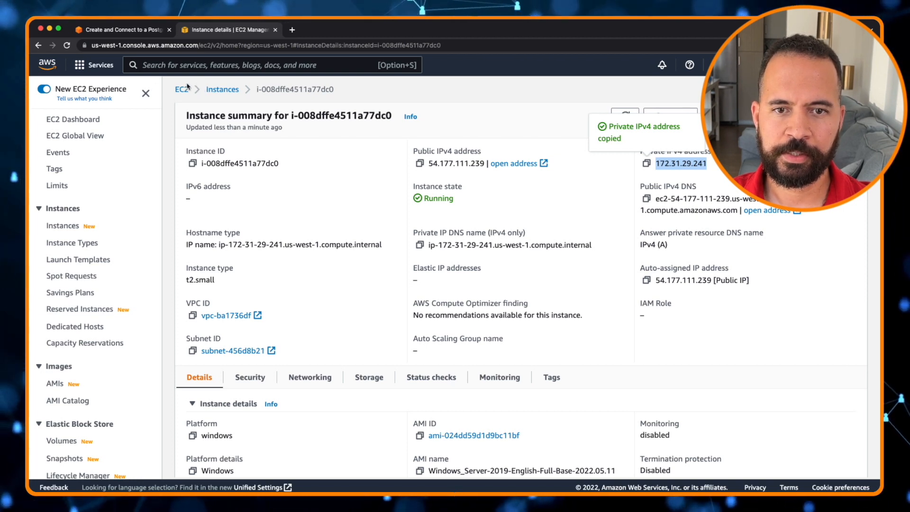
Step: Search for the rds service, go to its DB instances, and open the details of thoughtfultechyclouddb
left_click(172, 66)
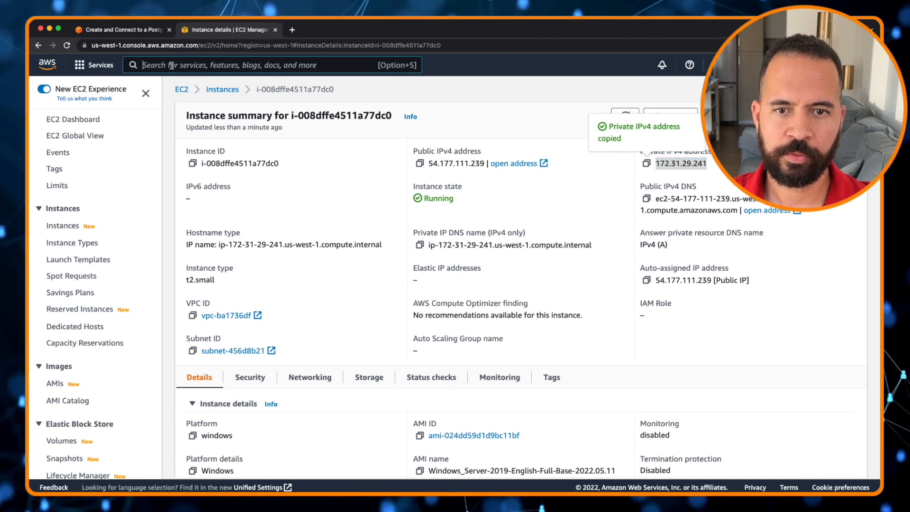
type("rds")
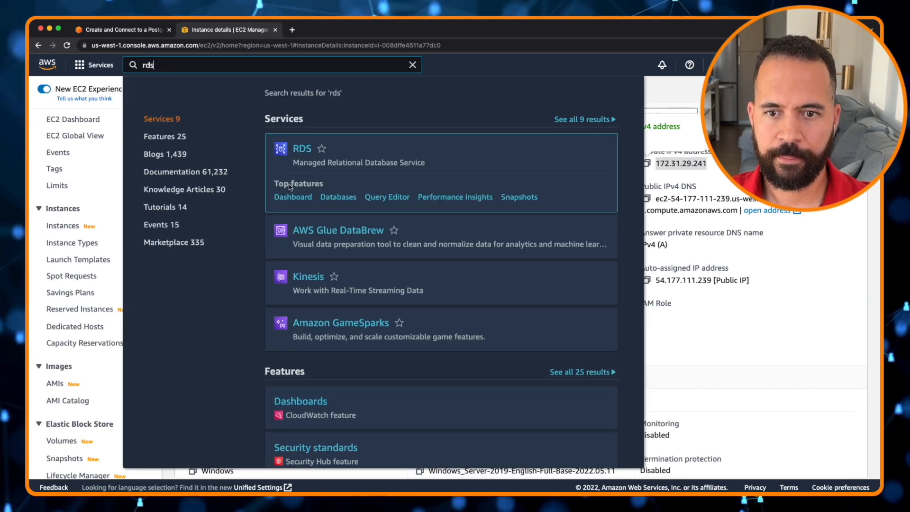
left_click(285, 199)
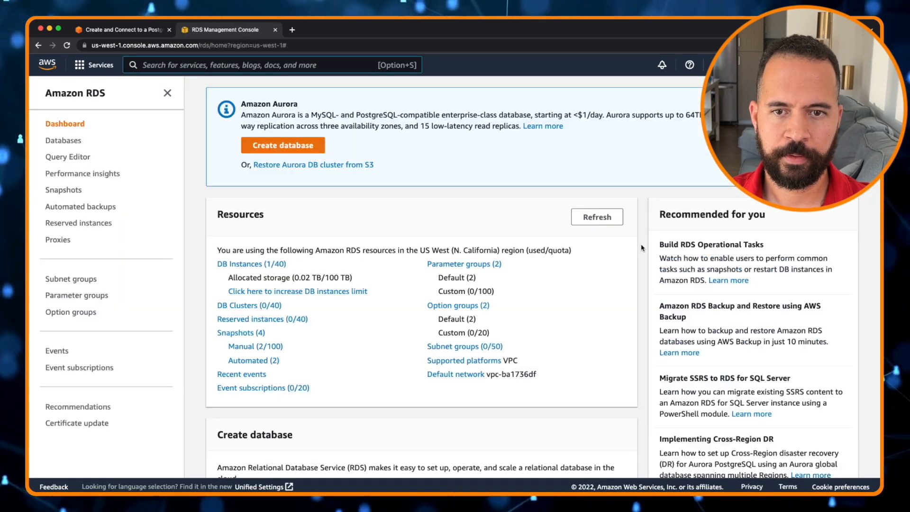
left_click(242, 264)
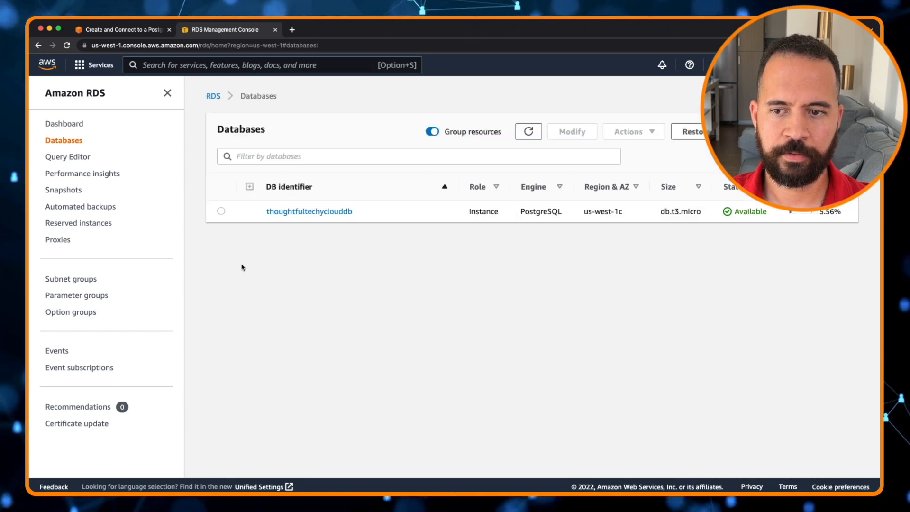
left_click(284, 213)
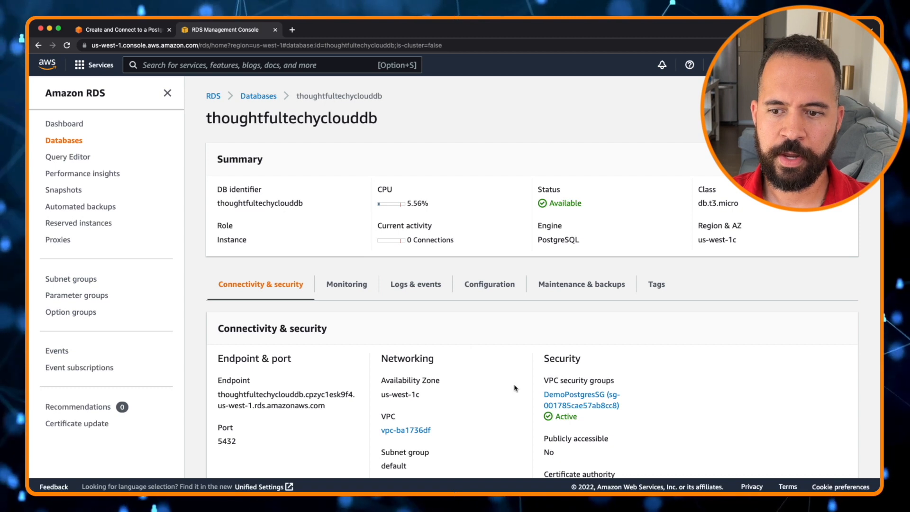
Step: Open the DemoPostgresSG security group from the database's connectivity and security section and bring its inbound rules into view
left_click(570, 399)
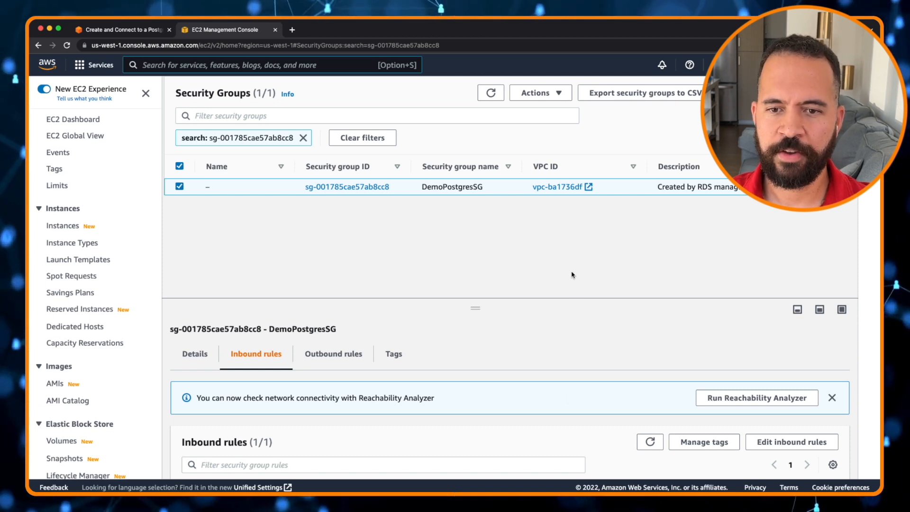
scroll(573, 275, "down", 1)
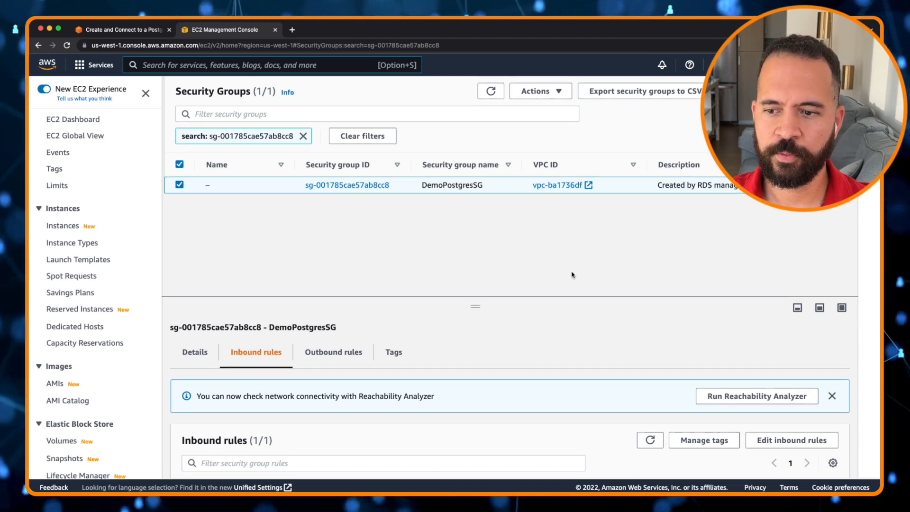
scroll(285, 391, "down", 1)
scroll(285, 390, "down", 2)
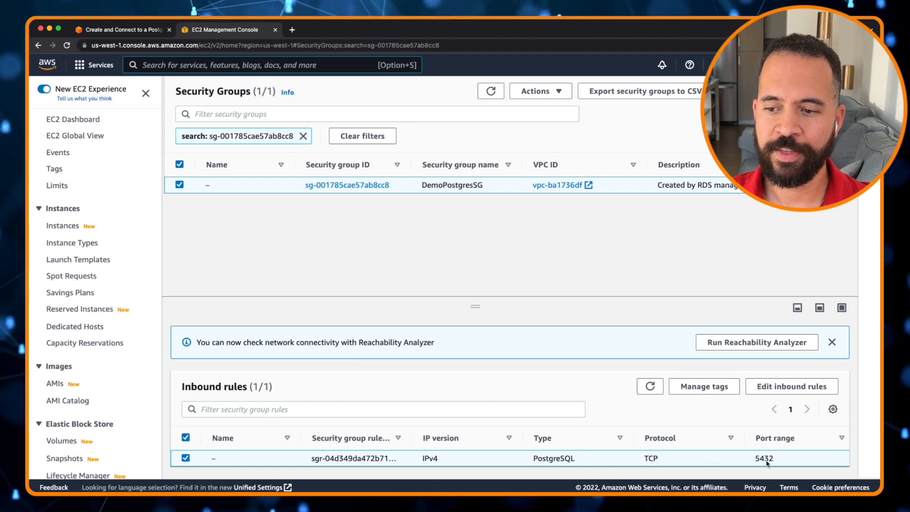
Step: Set the source of the PostgreSQL inbound rule to 172.31.29.241/32 and save the rules
left_click(789, 388)
left_click(545, 237)
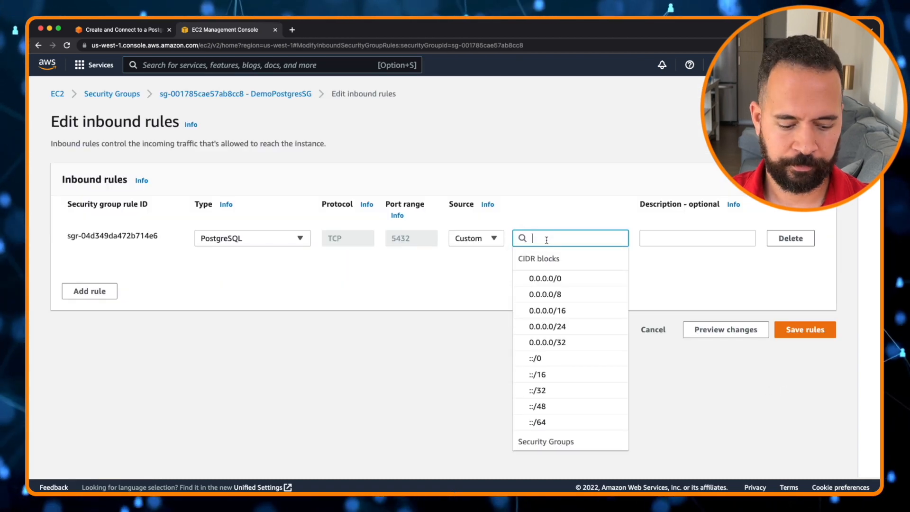
type("172.31.29.241")
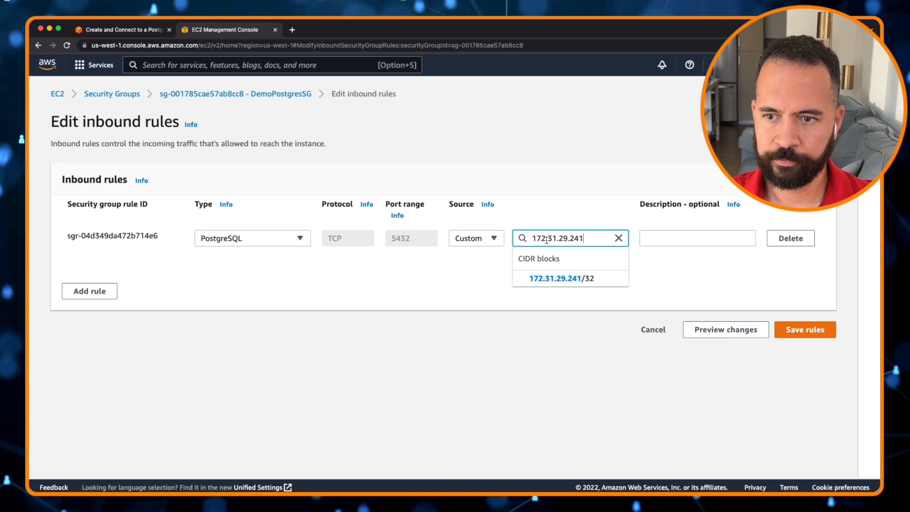
left_click(546, 280)
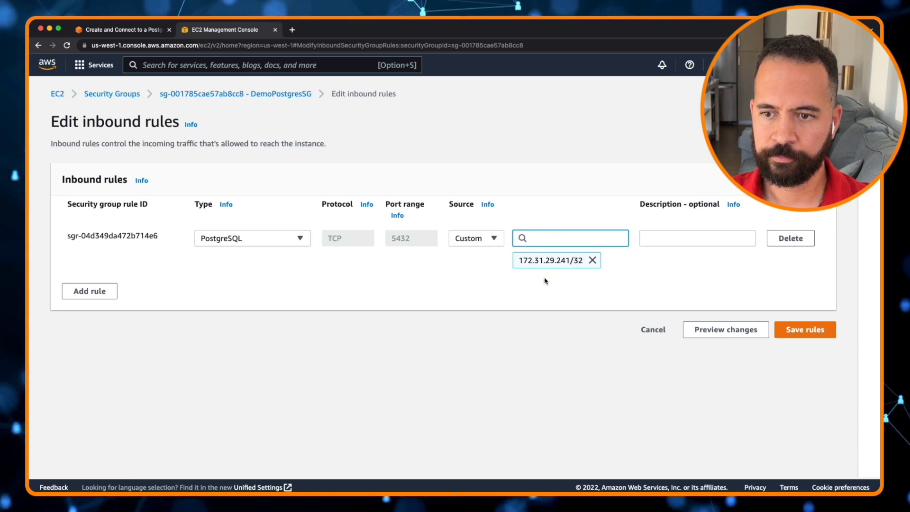
left_click(798, 331)
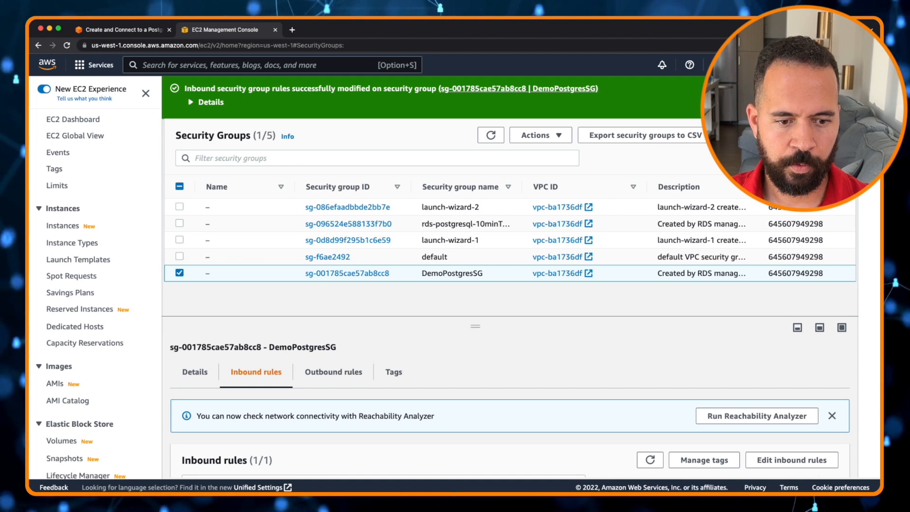
key("super+Tab")
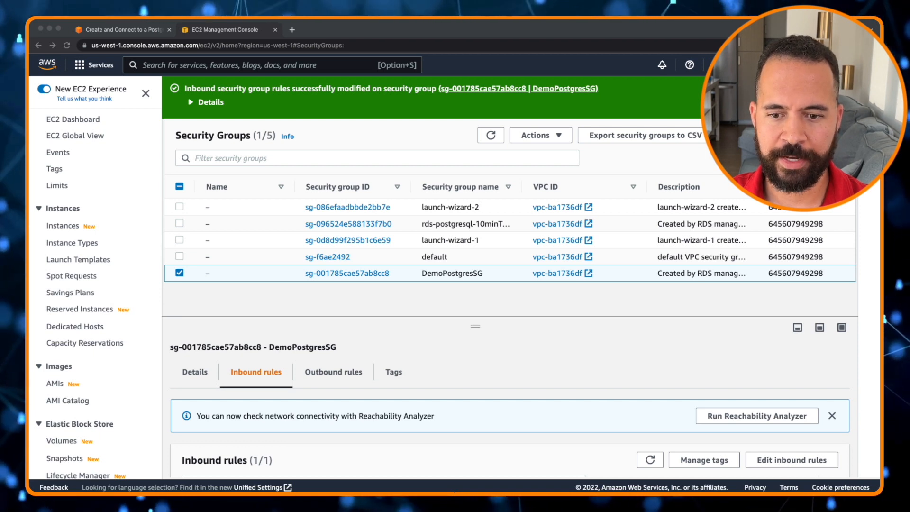
scroll(509, 402, "down", 1)
scroll(509, 403, "down", 2)
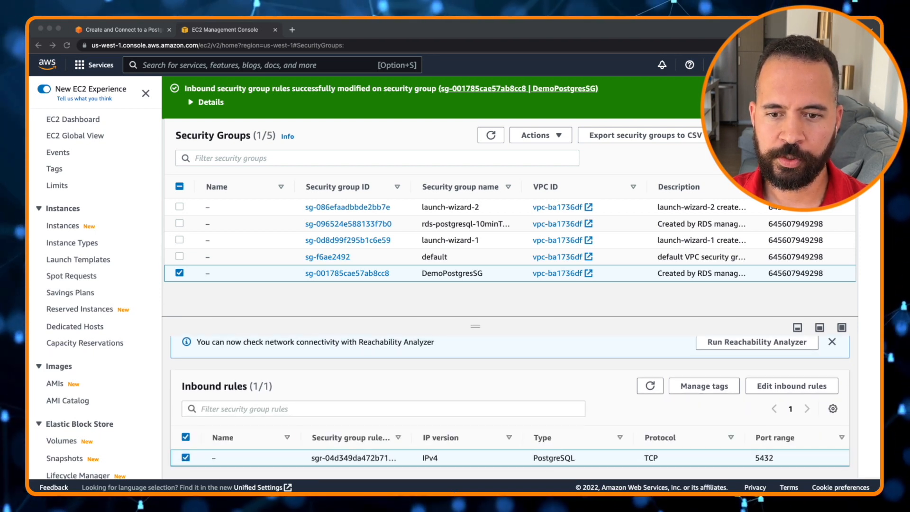
scroll(509, 277, "up", 1)
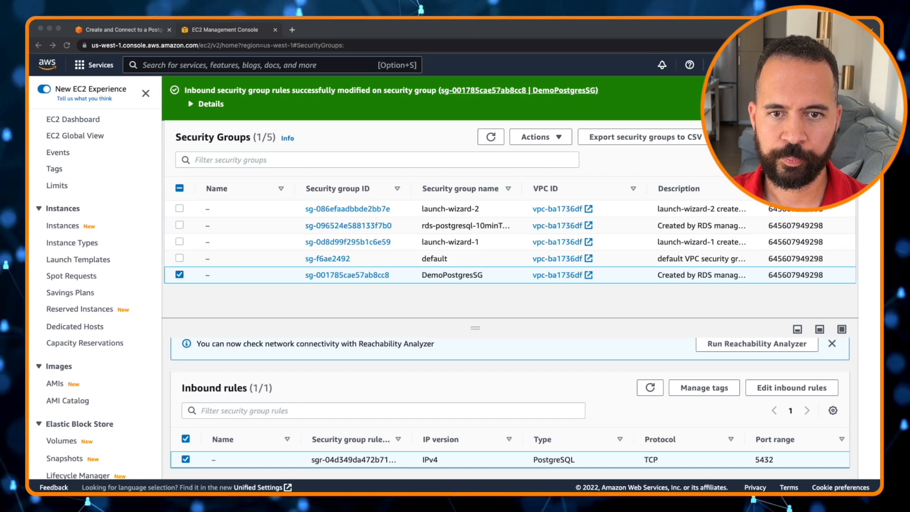
Step: Return to the RDS service, open the details of the thoughtfultechyclouddb instance, and copy its endpoint
left_click(95, 65)
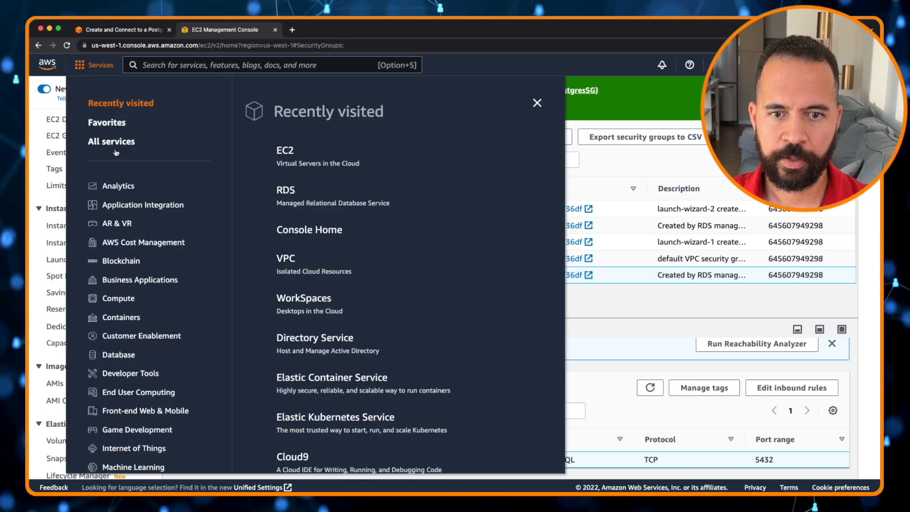
left_click(282, 193)
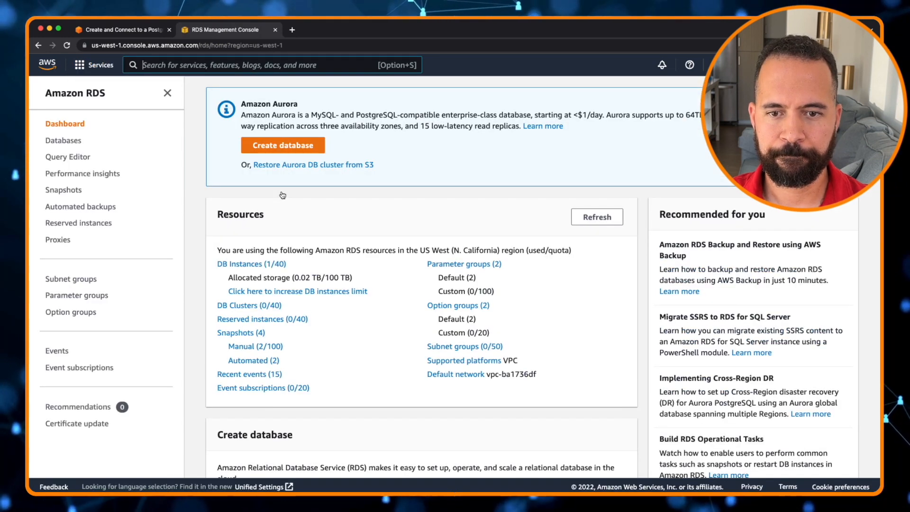
left_click(229, 264)
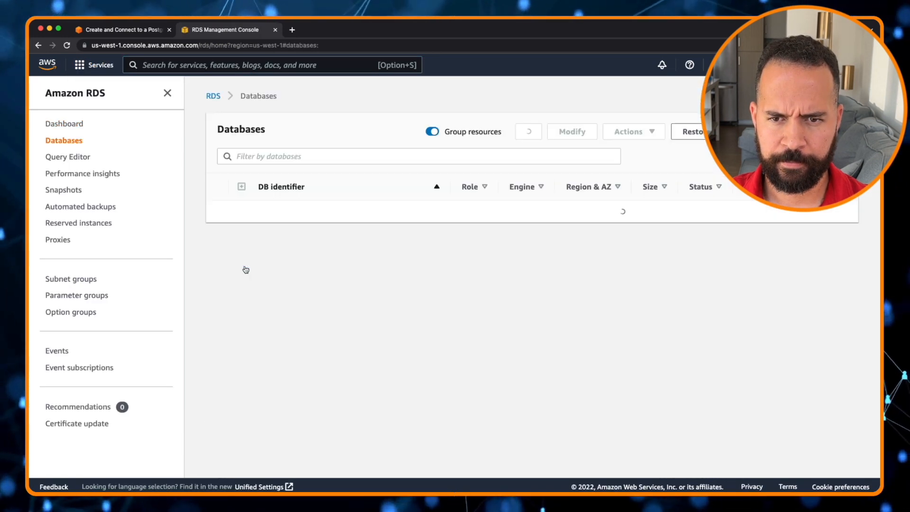
left_click(305, 211)
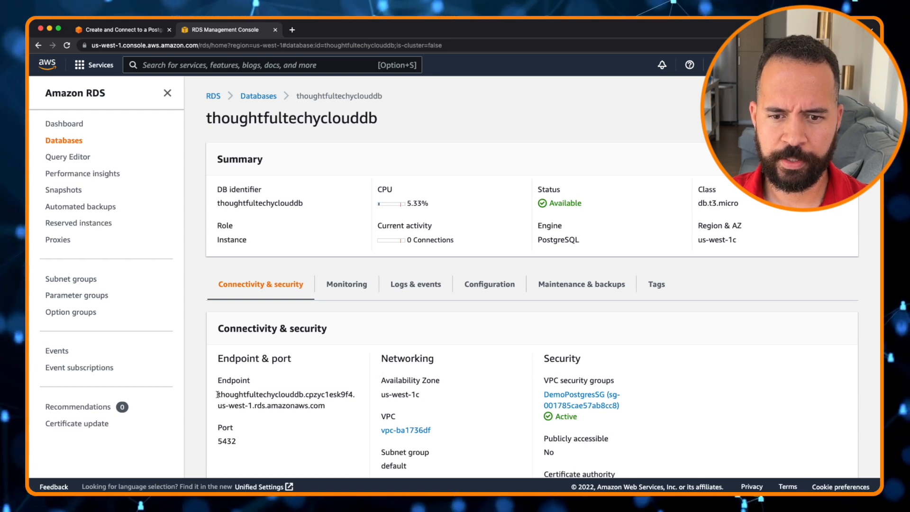
left_click_drag(217, 395, 322, 404)
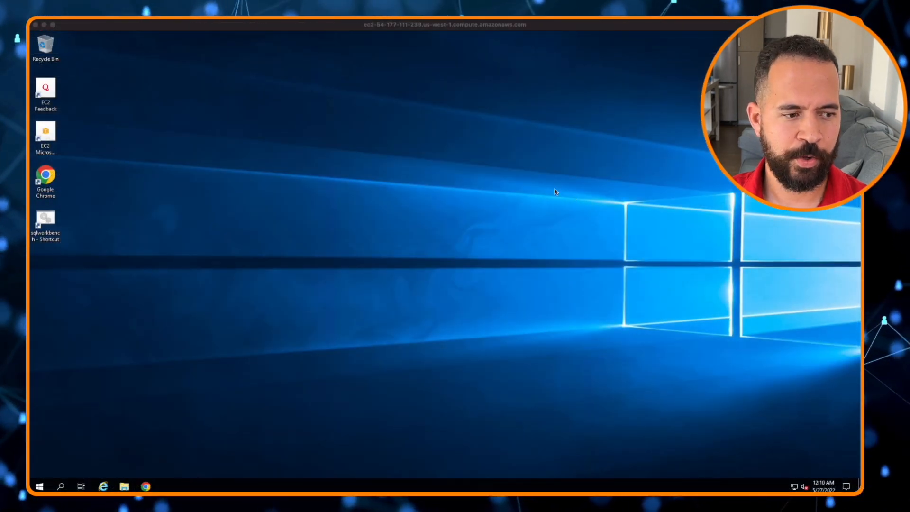
Step: Switch to the EC2 instance's remote Windows desktop and launch SQL Workbench/J
left_click(44, 222)
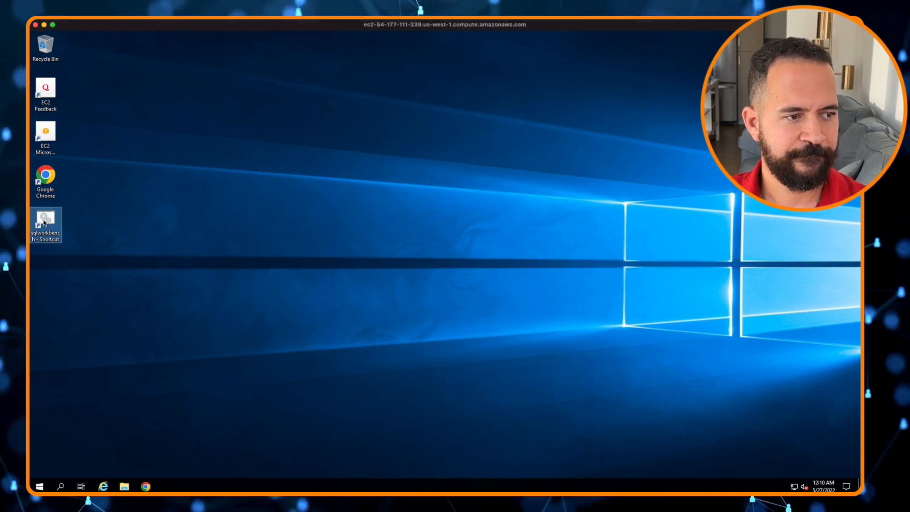
double_click(43, 222)
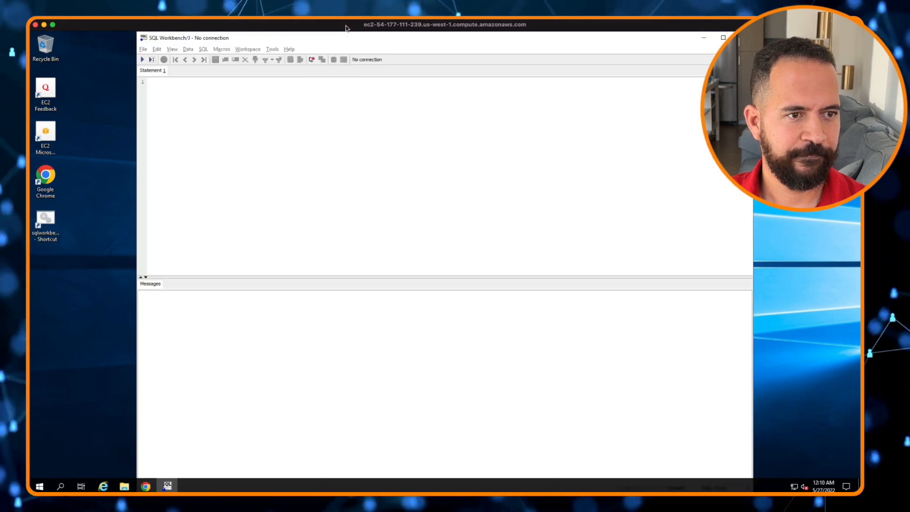
mouse_move(343, 27)
left_mouse_down()
mouse_move(369, 29)
mouse_move(343, 27)
left_mouse_up()
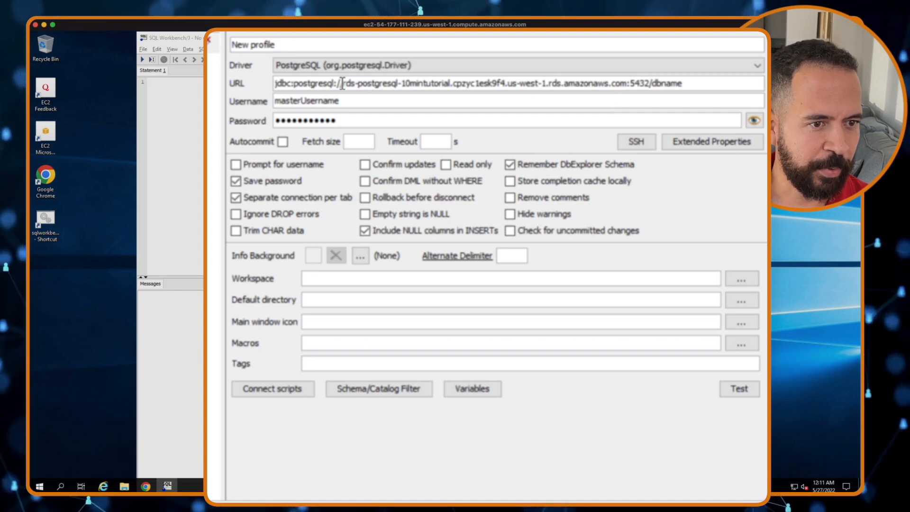
Step: Replace the host in the new PostgreSQL profile's connection URL with thoughtfultechyclouddb.cpzyc1esk9f4.us-west-1.rds.amazonaws.com, keeping the port and database name
left_click_drag(276, 83, 355, 83)
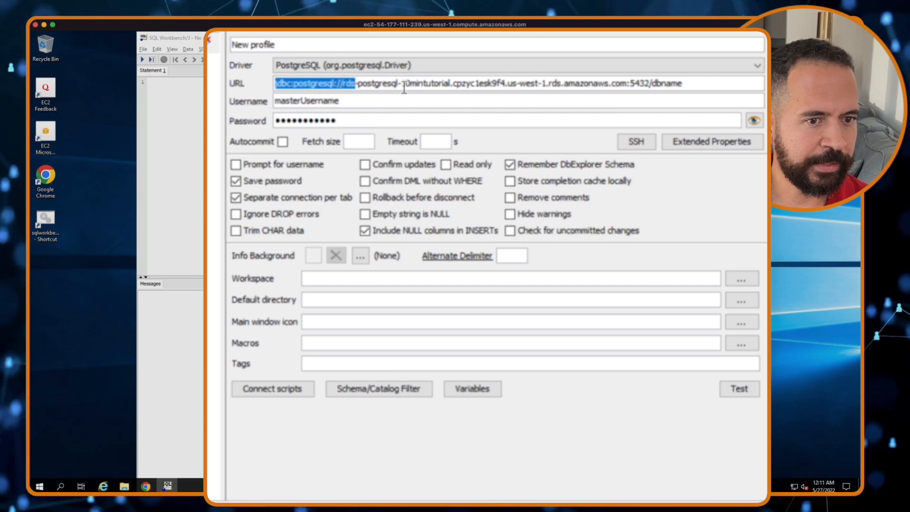
left_click(626, 84)
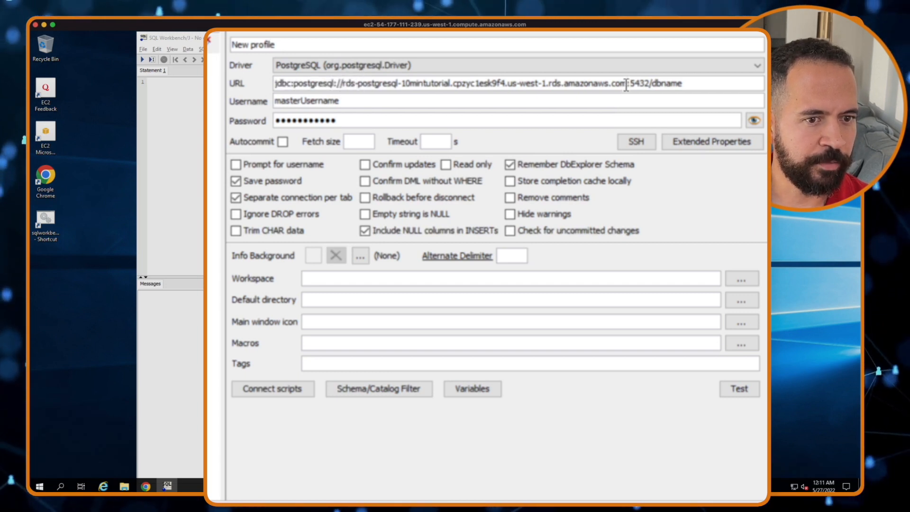
left_click_drag(618, 85, 603, 81)
left_click_drag(535, 75, 357, 85)
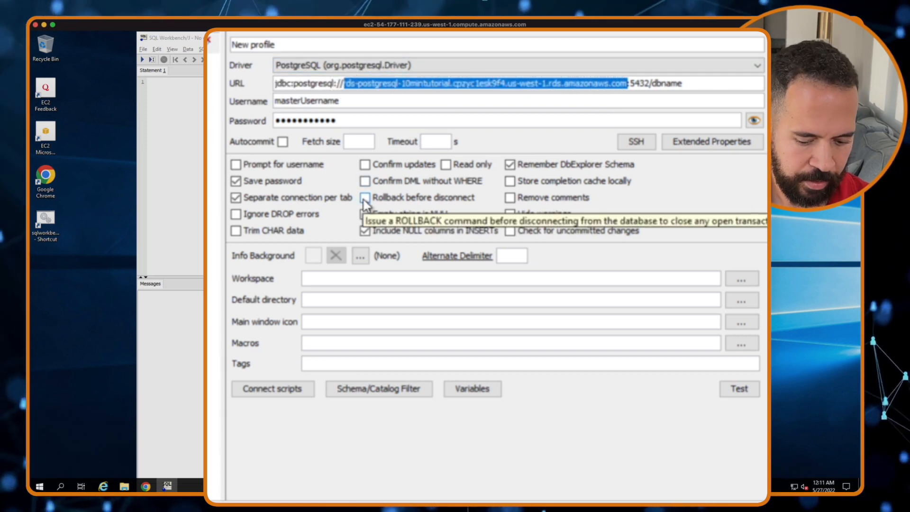
key("BackSpace")
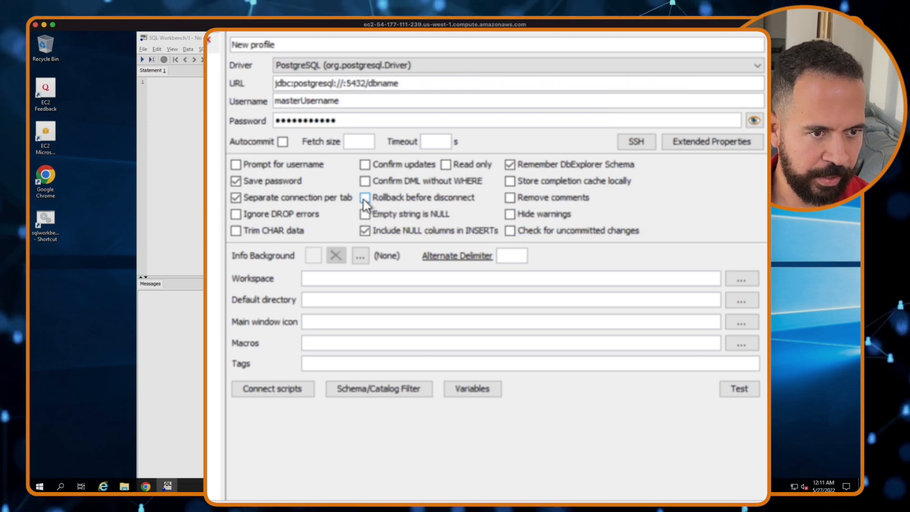
type("thoughtfultechyclouddb.cpzyc1esk9f4.us-west-1.rds.amazonaws.com")
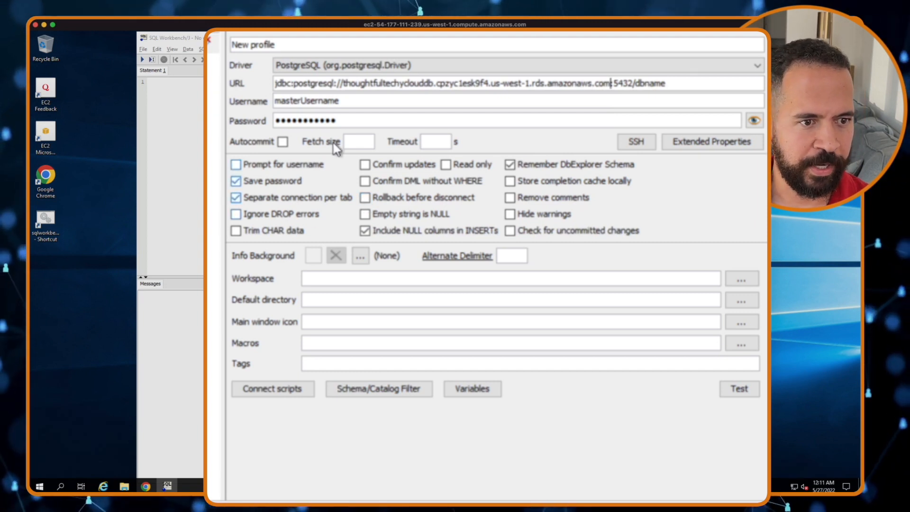
double_click(348, 101)
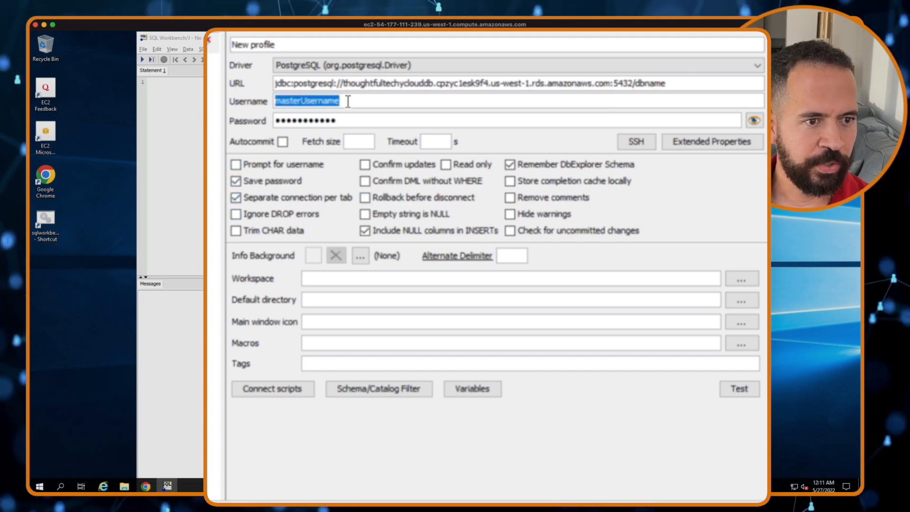
left_click(348, 100)
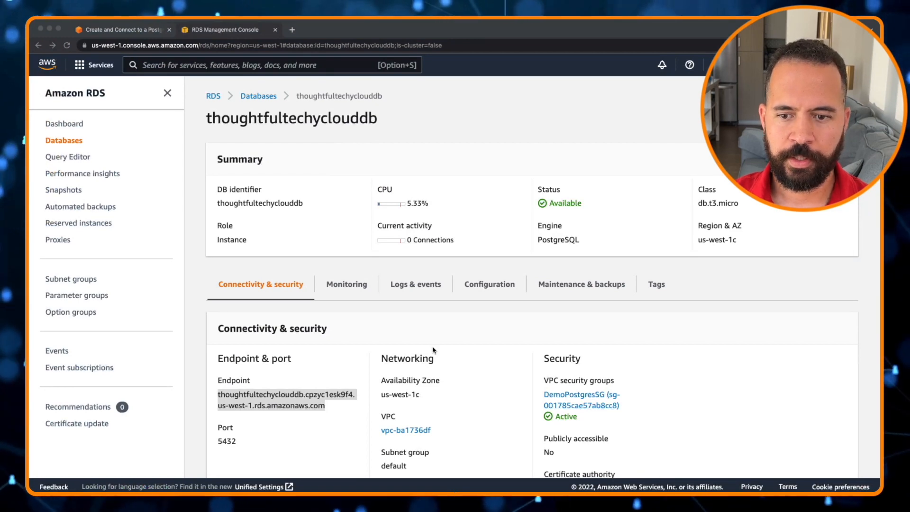
Step: Look through the connectivity, security group rules, replication and IAM role sections of the thoughtfultechyclouddb details in the RDS console
scroll(433, 349, "down", 1)
scroll(433, 350, "down", 5)
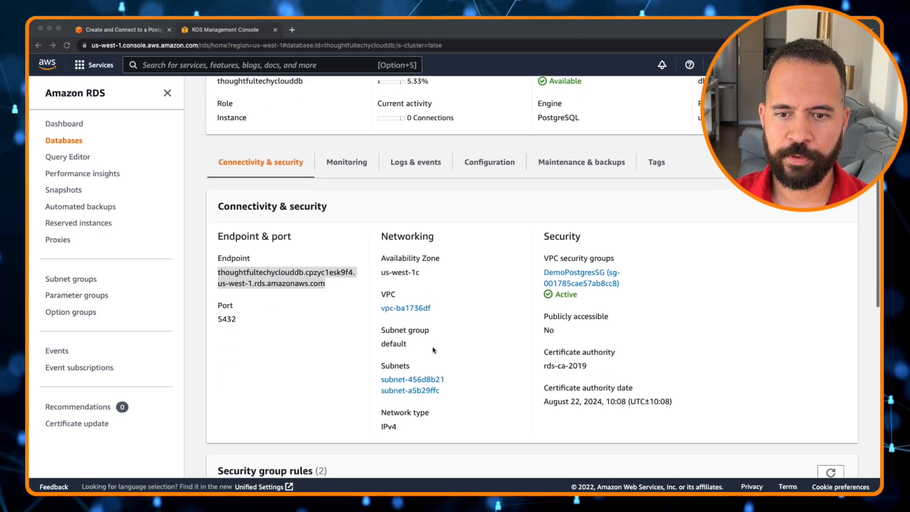
scroll(433, 350, "down", 7)
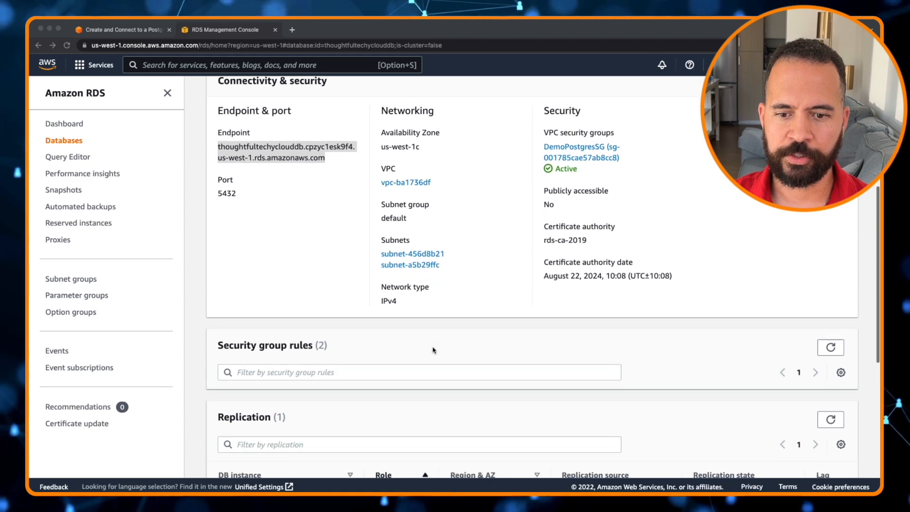
scroll(433, 349, "down", 8)
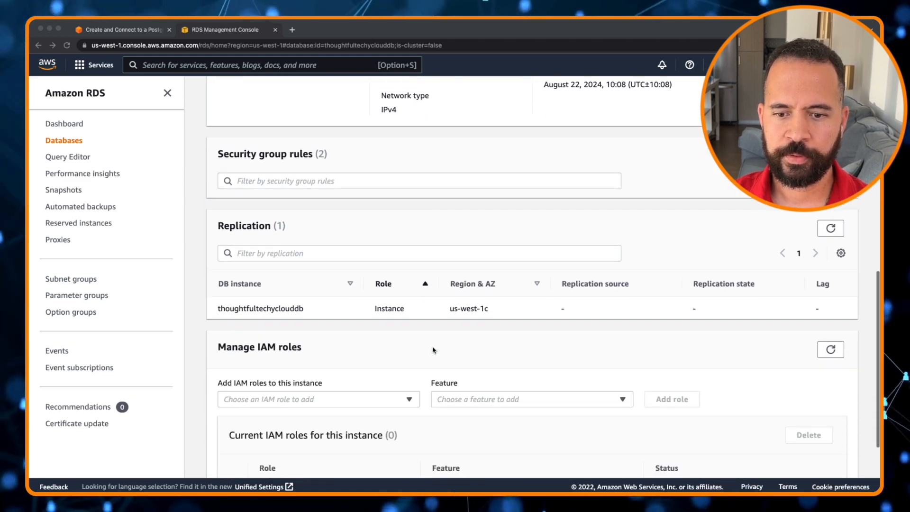
scroll(433, 349, "up", 20)
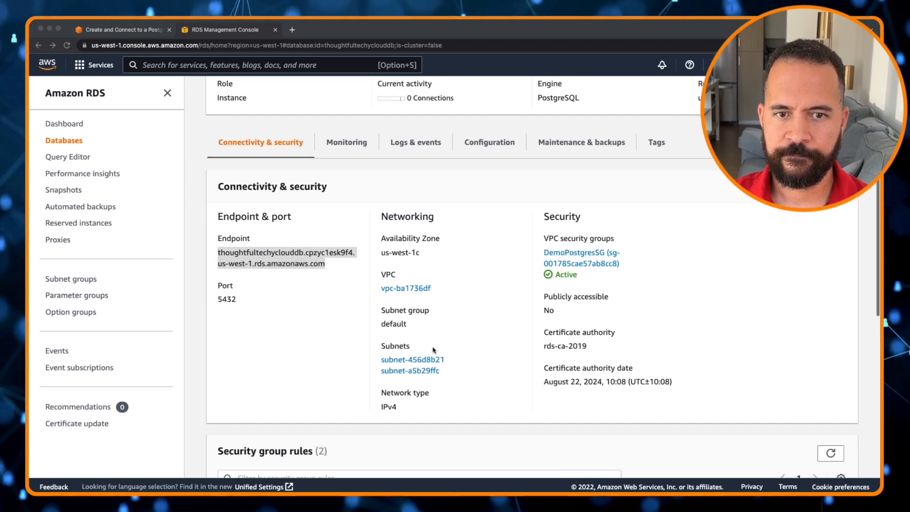
scroll(432, 350, "down", 1)
scroll(432, 350, "up", 1)
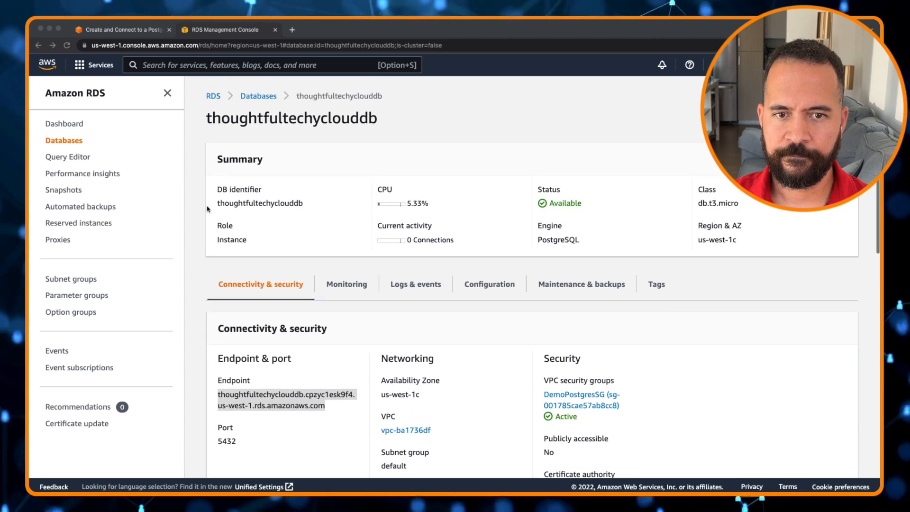
Step: Return to the RDS dashboard, open the list of DB instances, and select thoughtfultechyclouddb
left_click(77, 126)
left_click(67, 126)
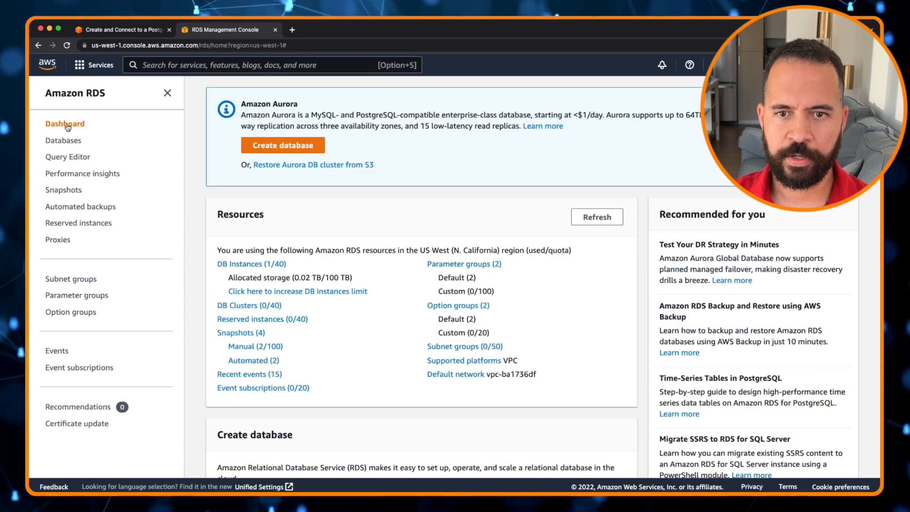
scroll(350, 309, "down", 8)
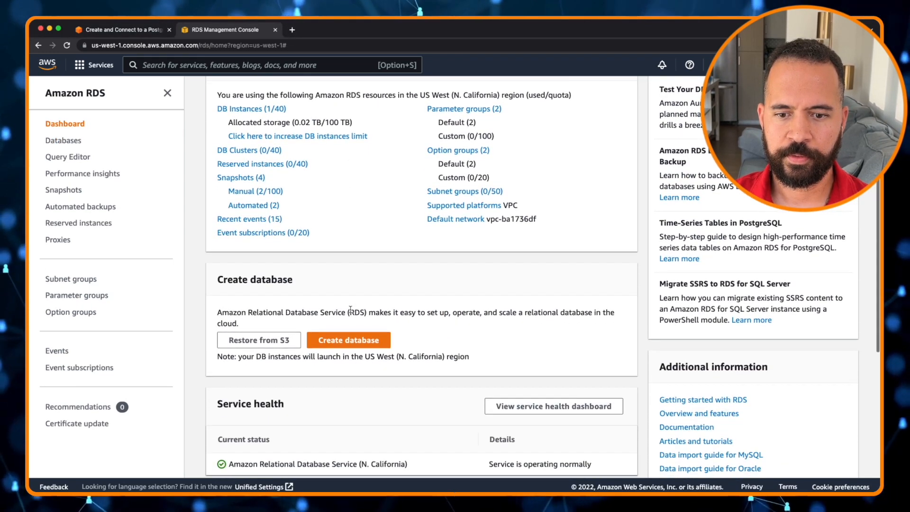
scroll(350, 309, "up", 8)
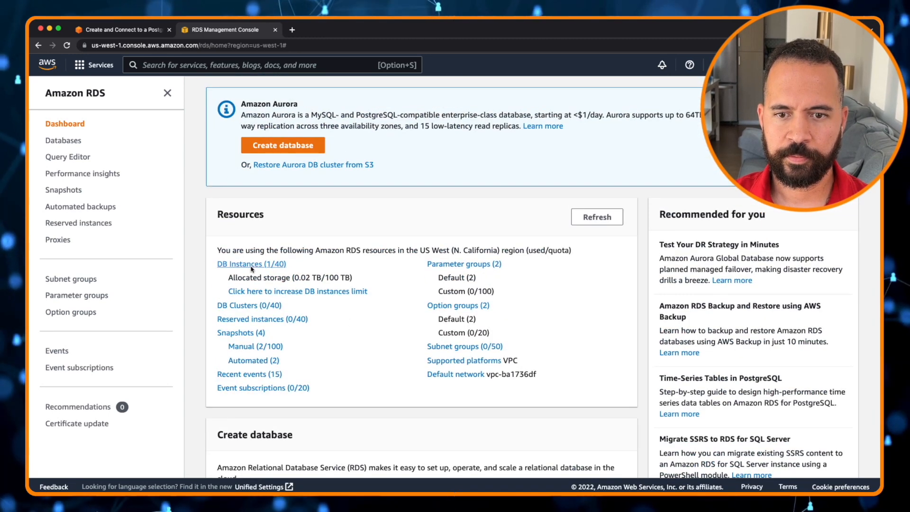
left_click(239, 319)
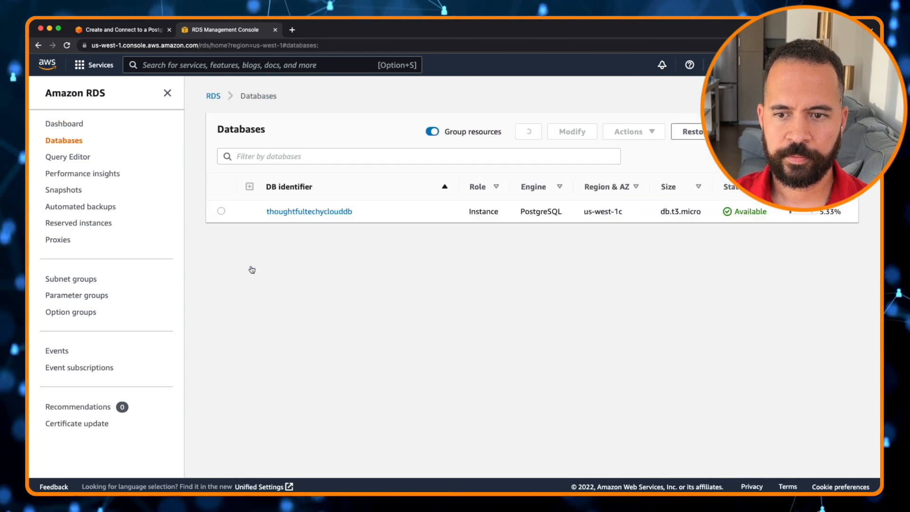
left_click(220, 211)
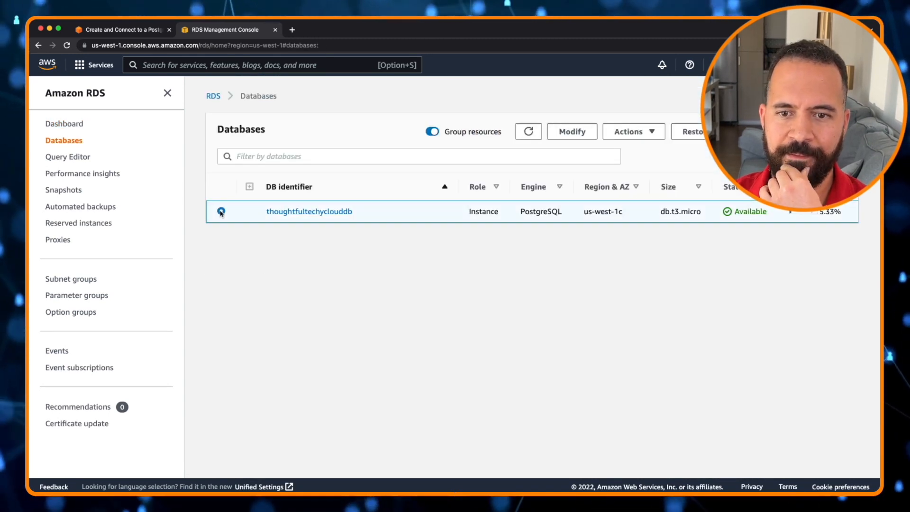
Step: Open the thoughtfultechyclouddb details, check its connectivity and configuration information, and highlight the DB name value
left_click(286, 212)
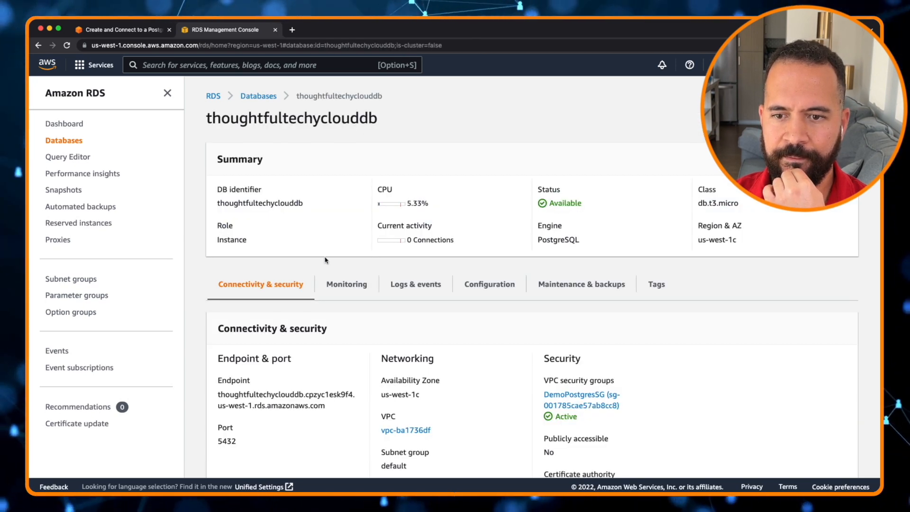
scroll(325, 259, "down", 4)
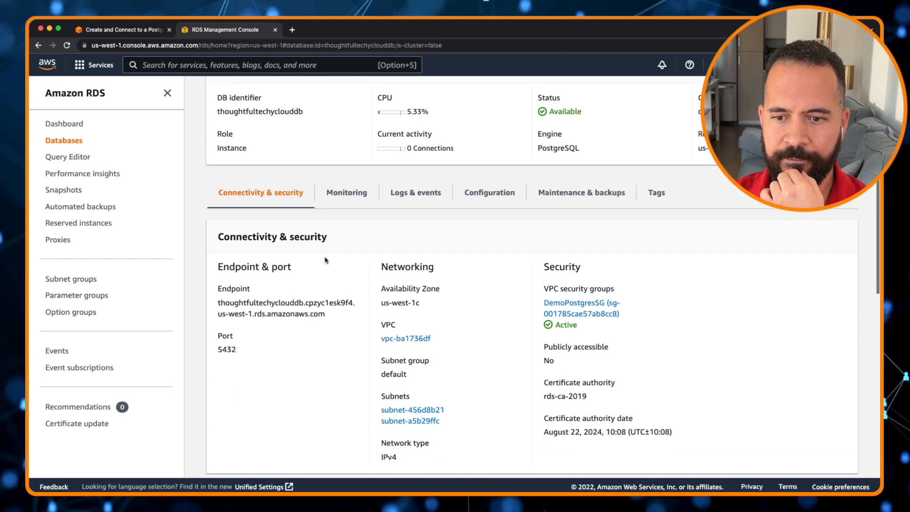
scroll(325, 260, "down", 9)
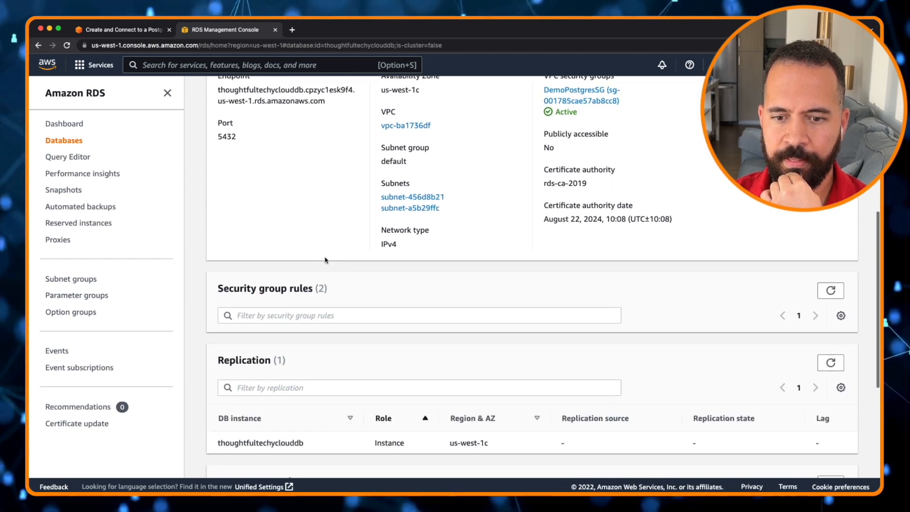
scroll(325, 259, "up", 12)
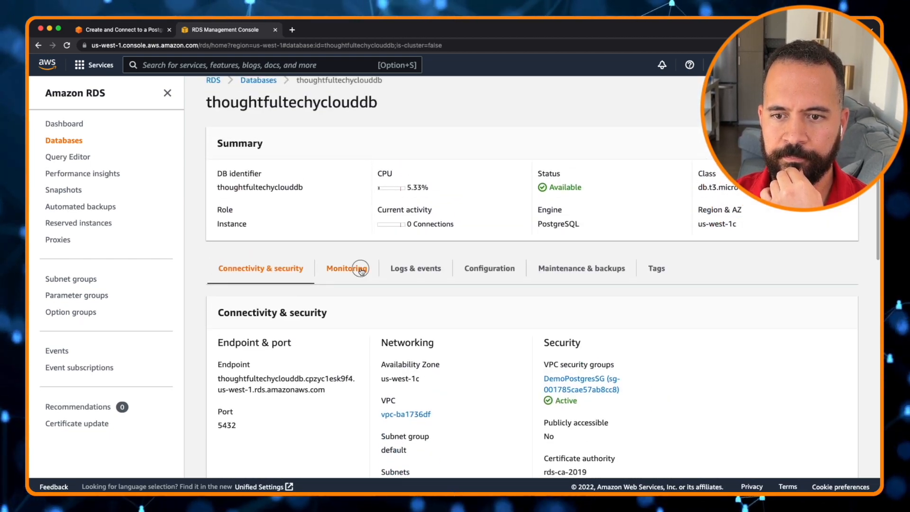
left_click(361, 270)
left_click(478, 285)
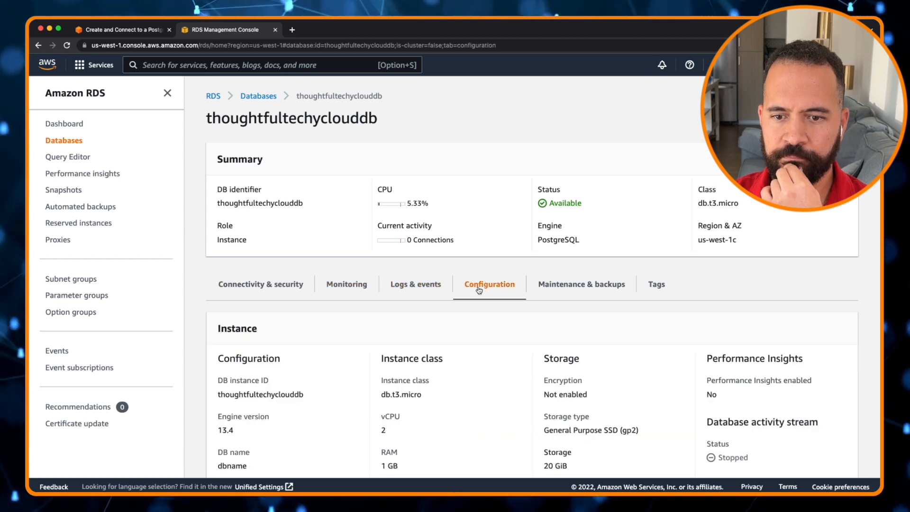
scroll(478, 290, "down", 5)
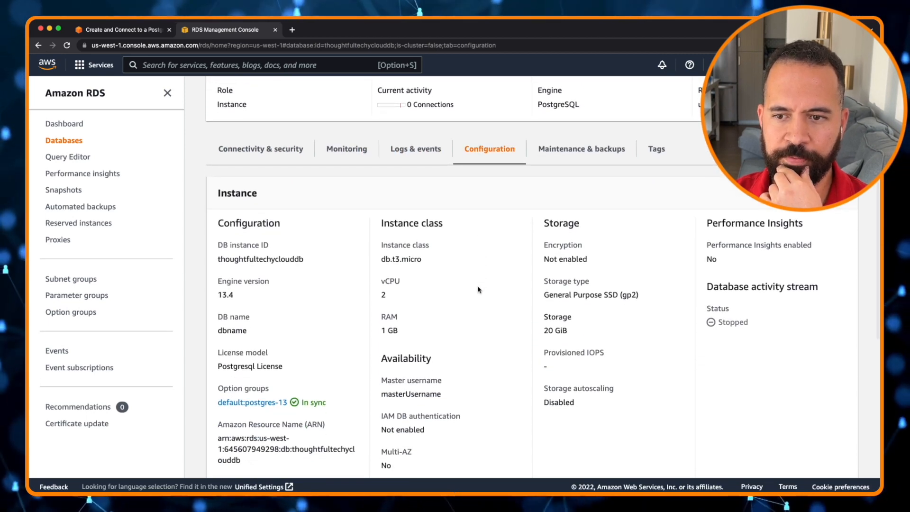
scroll(478, 290, "down", 4)
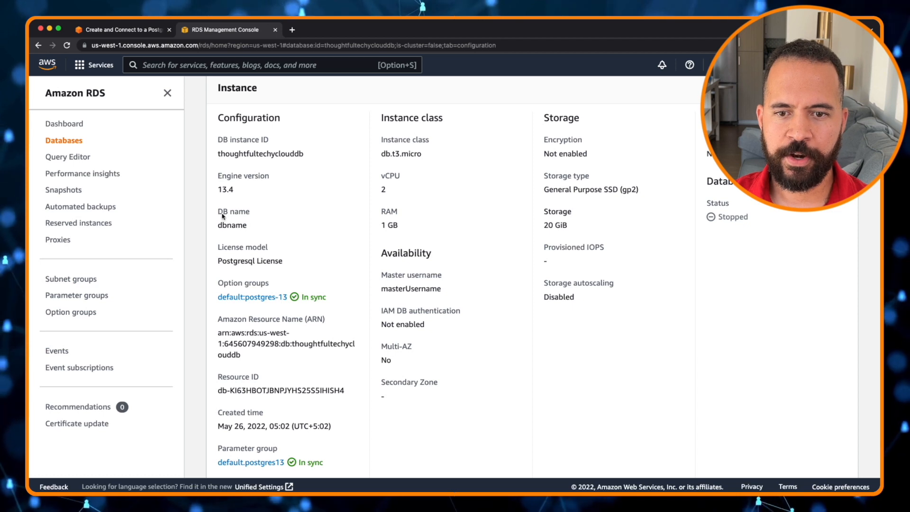
left_click_drag(249, 225, 218, 225)
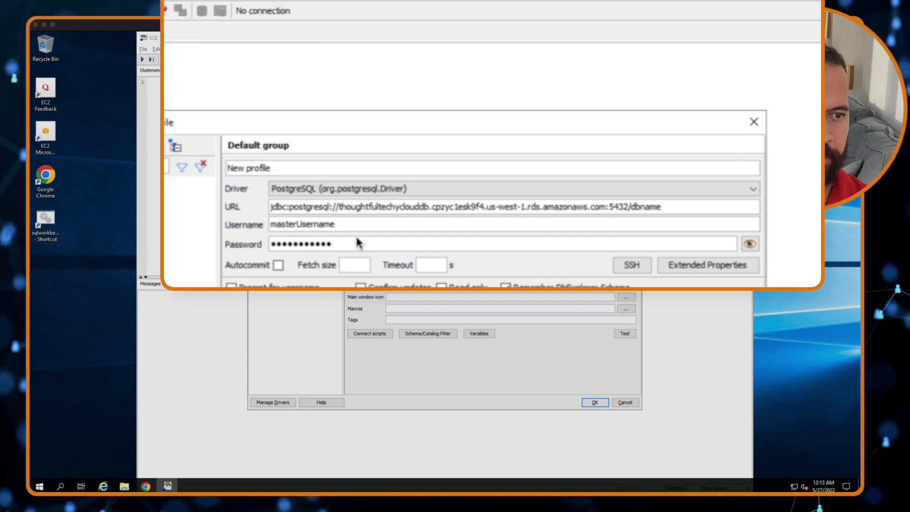
Step: Switch to SQL Workbench/J on the remote desktop, connect to the RDS database with the completed PostgreSQL profile, and check the connection details
left_click(596, 403)
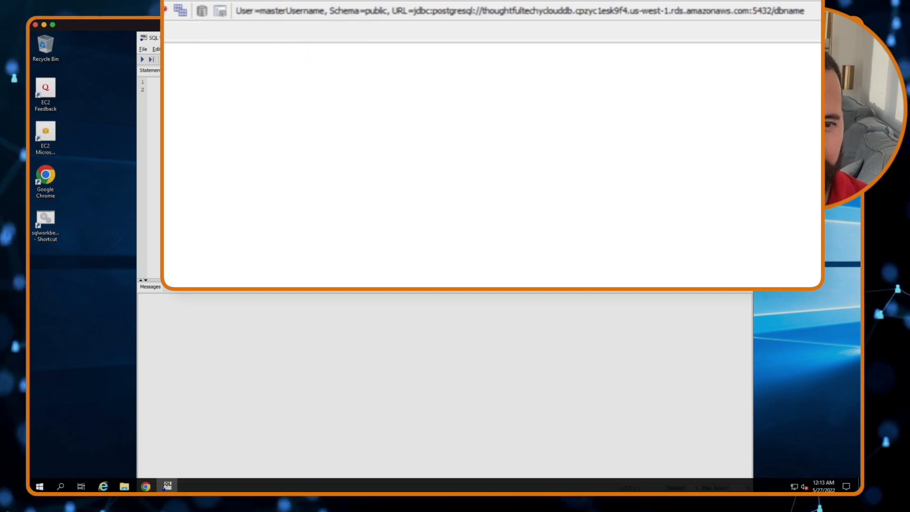
triple_click(736, 10)
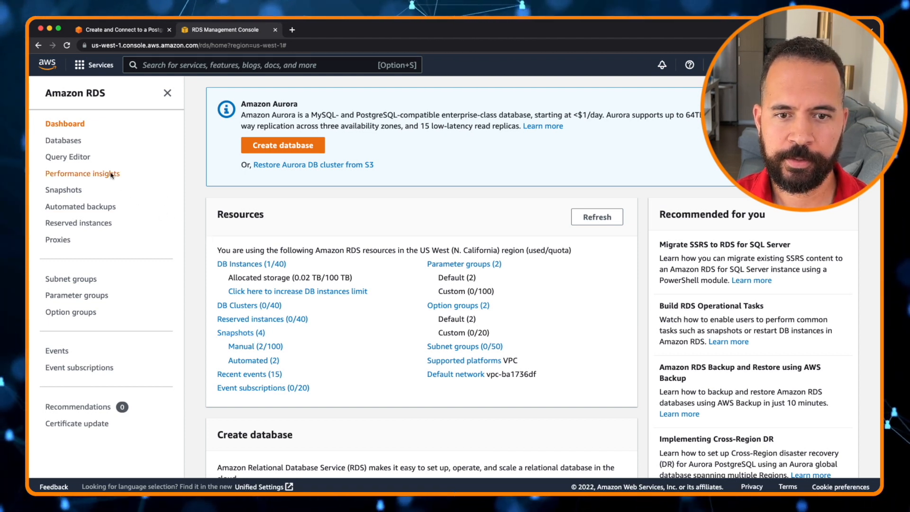
Step: Return to the RDS console and open thoughtfultechyclouddb from the database list to check its current activity
left_click(72, 142)
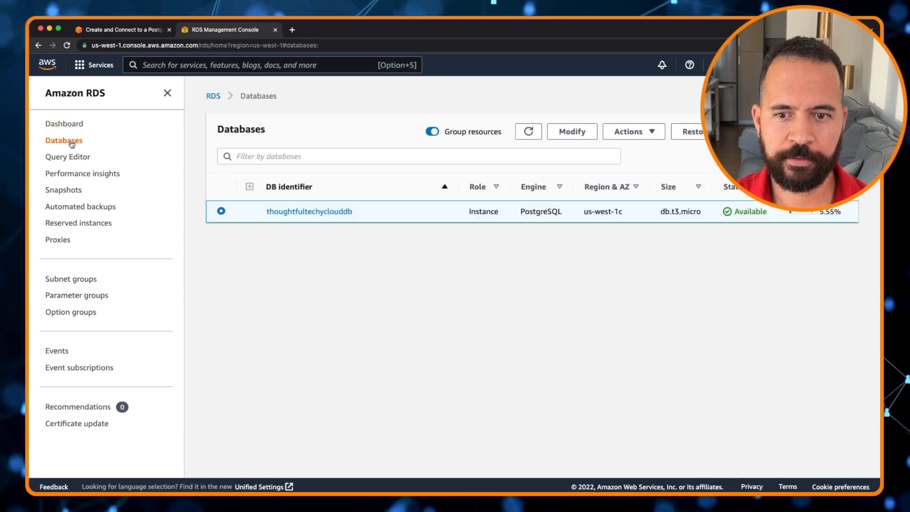
left_click(300, 212)
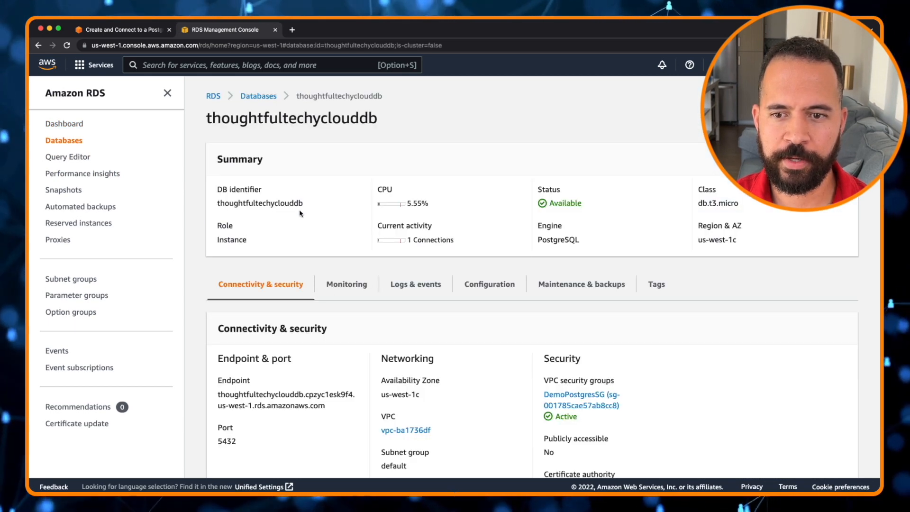